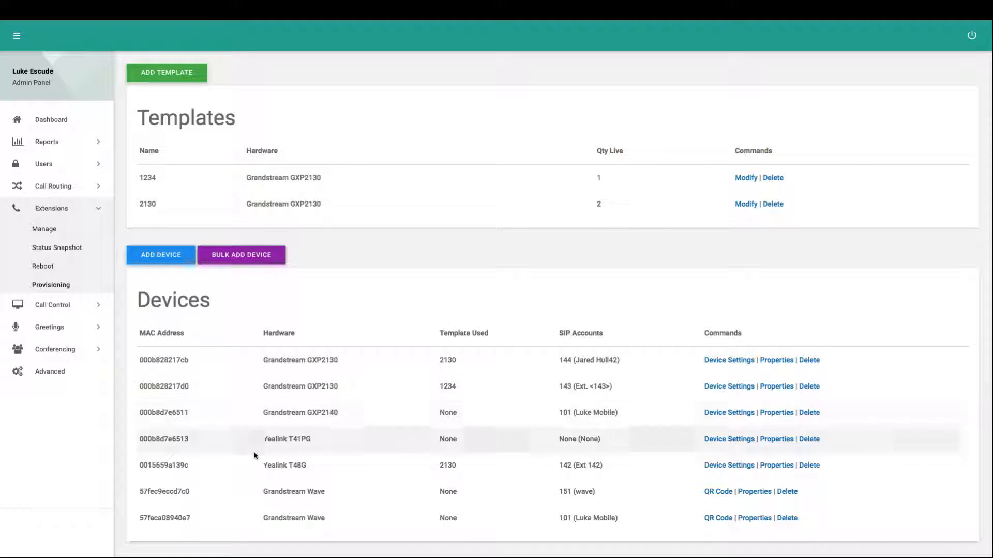
Open the form for adding a device and review the supported hardware models and the MAC address field
{"action": "left_click_drag", "start_coordinate": [263, 492], "coordinate": [325, 500]}
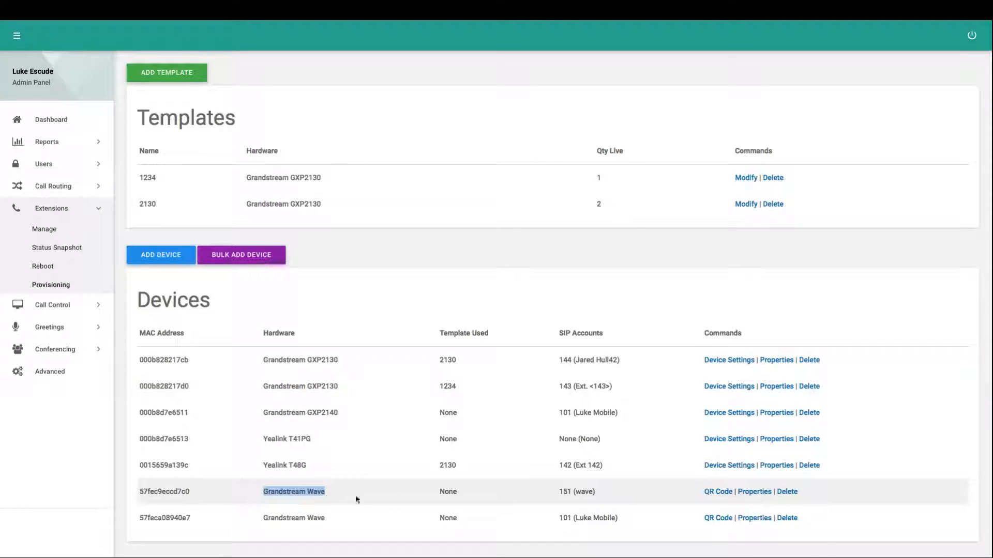
{"action": "left_click", "coordinate": [405, 495]}
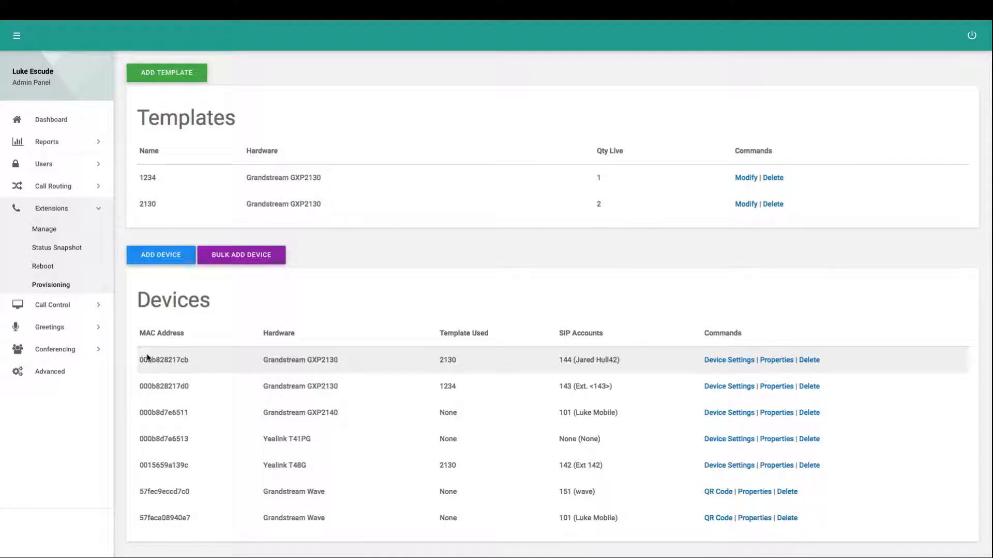
{"action": "left_click", "coordinate": [159, 258]}
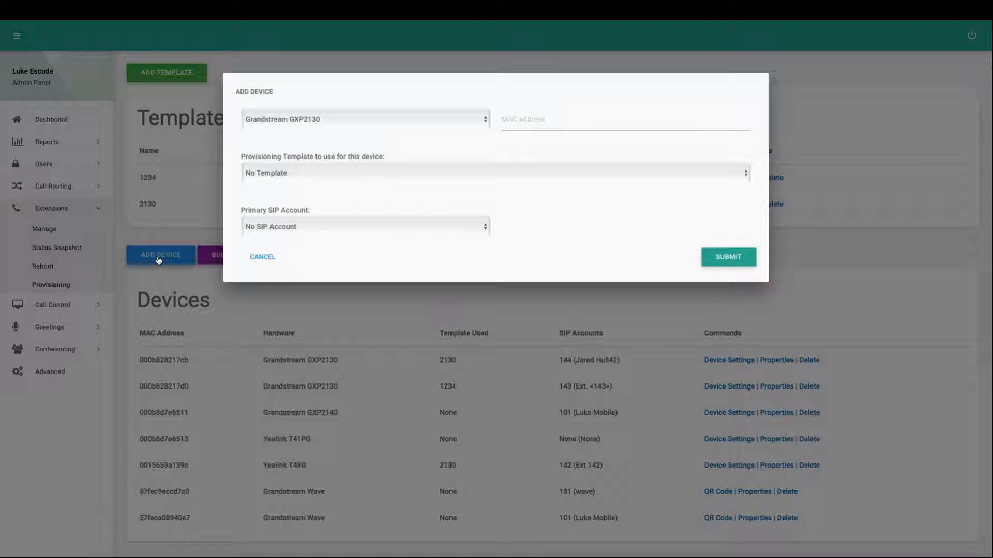
{"action": "left_click", "coordinate": [313, 117]}
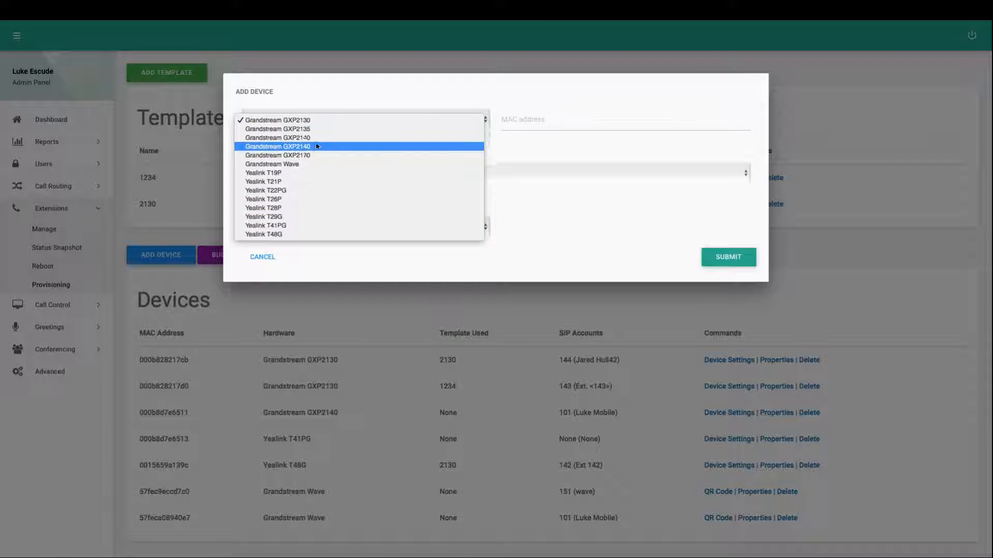
{"action": "left_click", "coordinate": [530, 154]}
{"action": "left_click", "coordinate": [533, 126]}
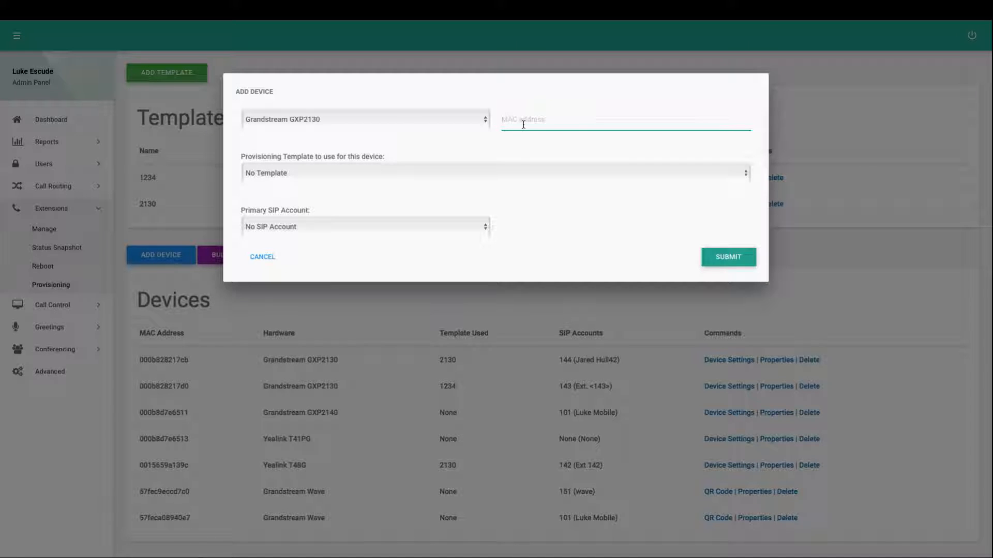
Review the provisioning template and primary SIP account choices for the new device, and cancel the form
{"action": "left_click", "coordinate": [294, 172]}
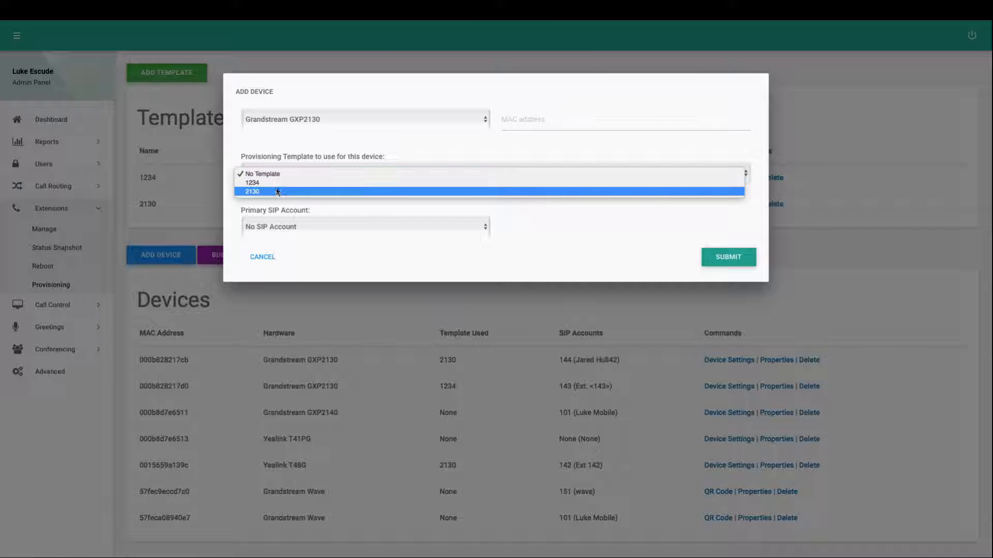
{"action": "left_click", "coordinate": [286, 157]}
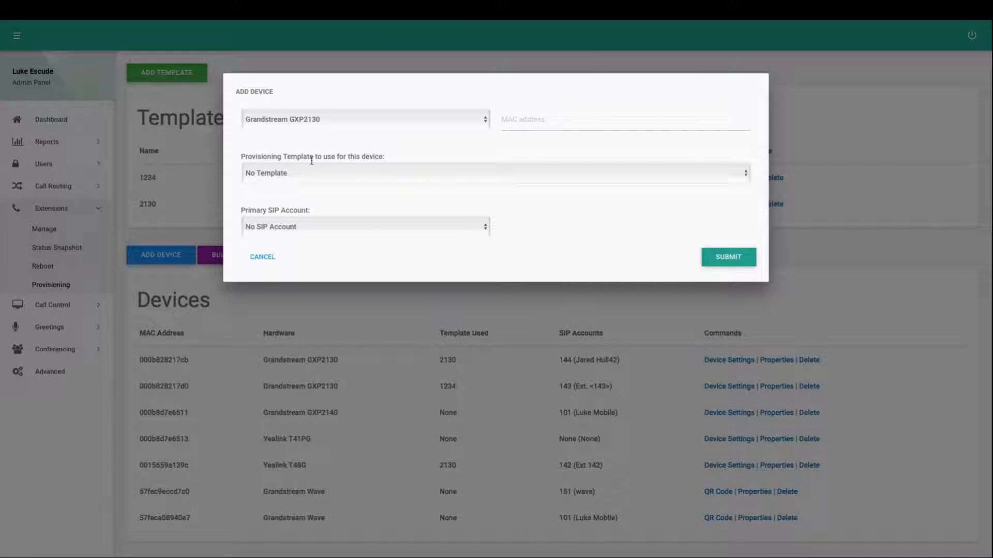
{"action": "left_click", "coordinate": [273, 170]}
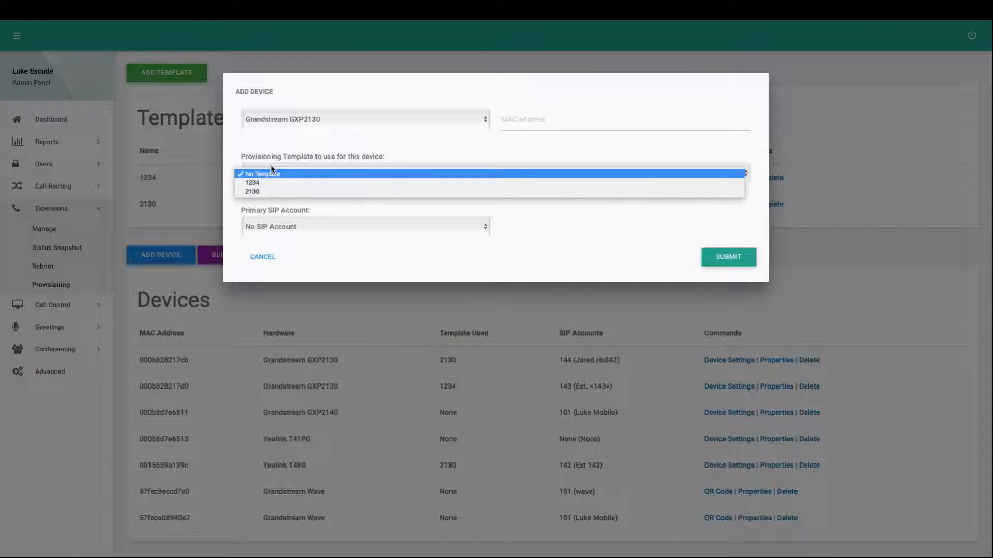
{"action": "left_click", "coordinate": [297, 156]}
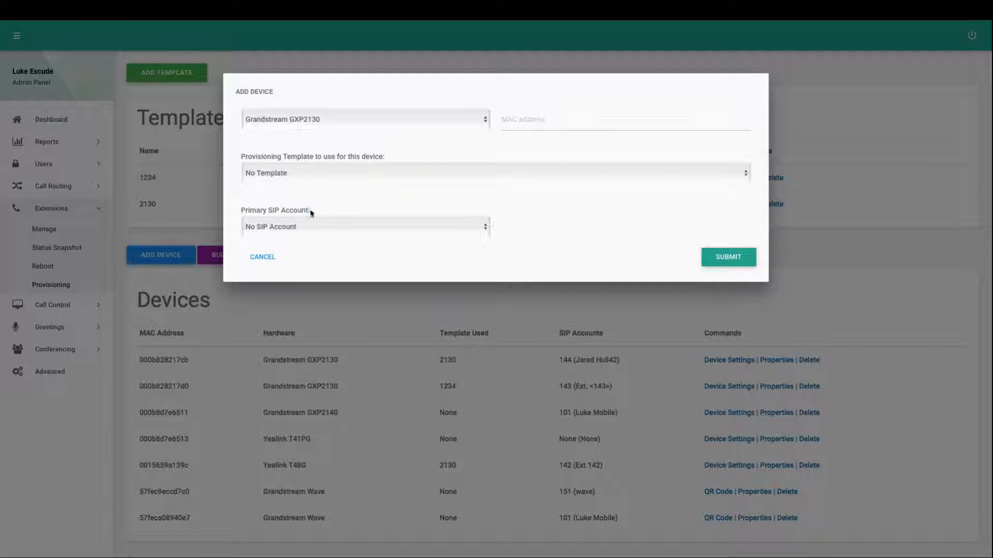
{"action": "left_click_drag", "start_coordinate": [312, 211], "coordinate": [227, 209]}
{"action": "left_click", "coordinate": [264, 208]}
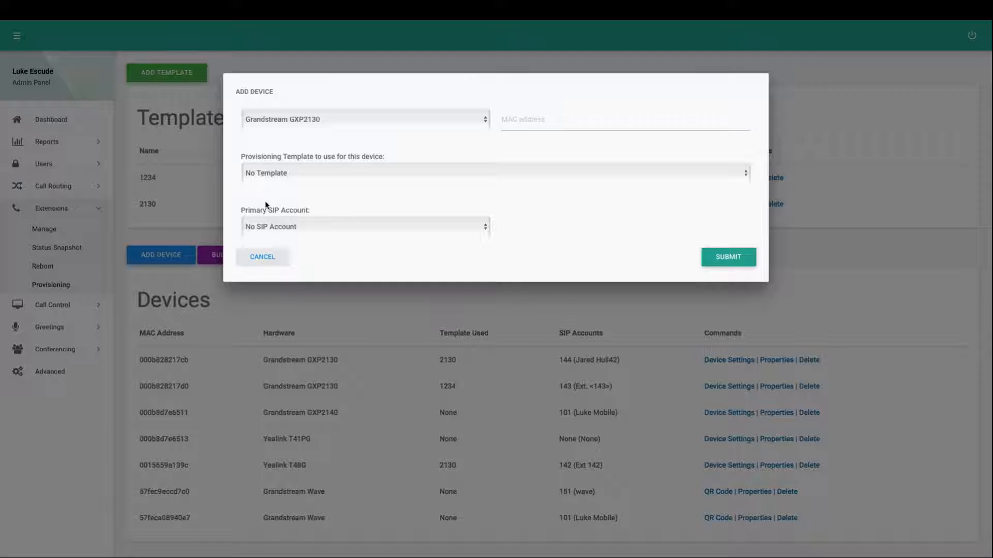
{"action": "left_click", "coordinate": [264, 231]}
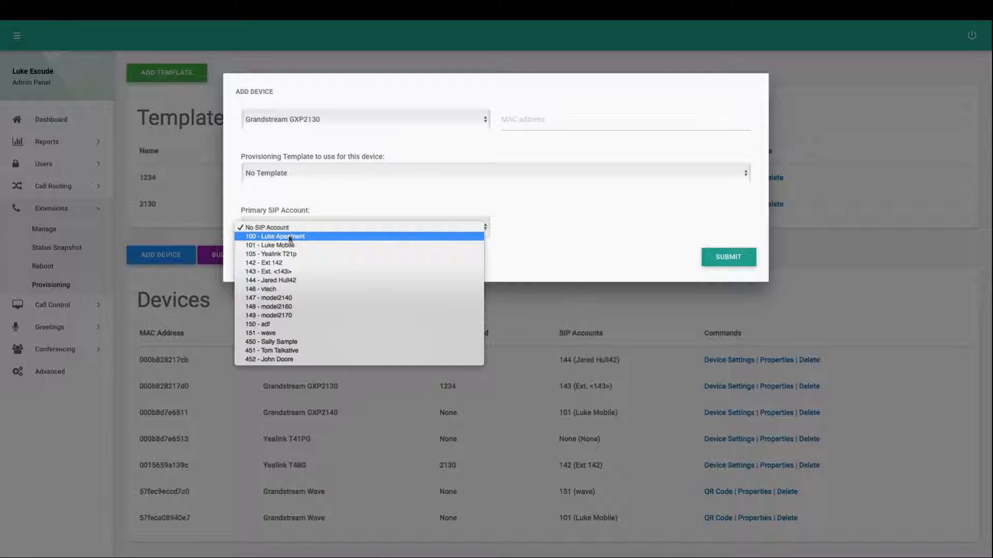
{"action": "left_click", "coordinate": [293, 197]}
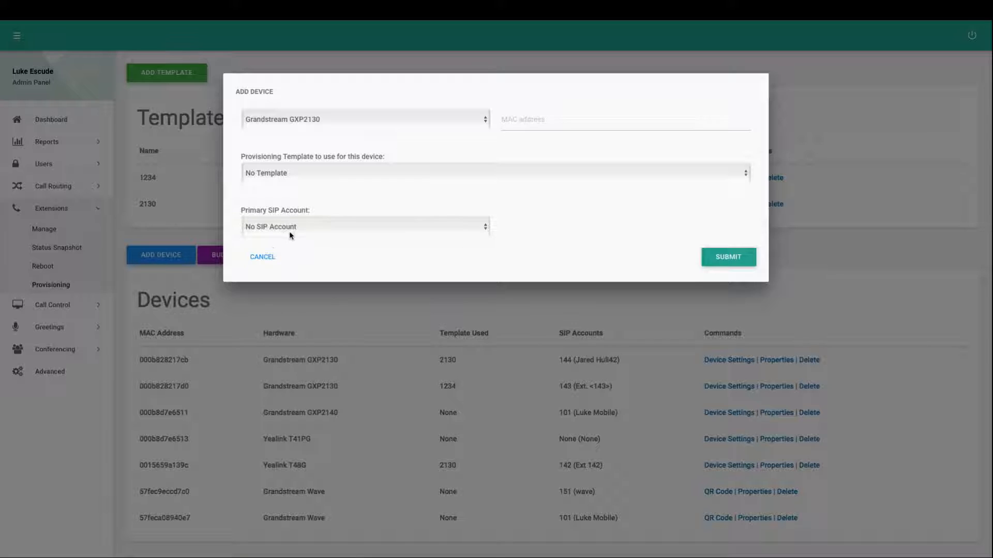
{"action": "left_click", "coordinate": [265, 258]}
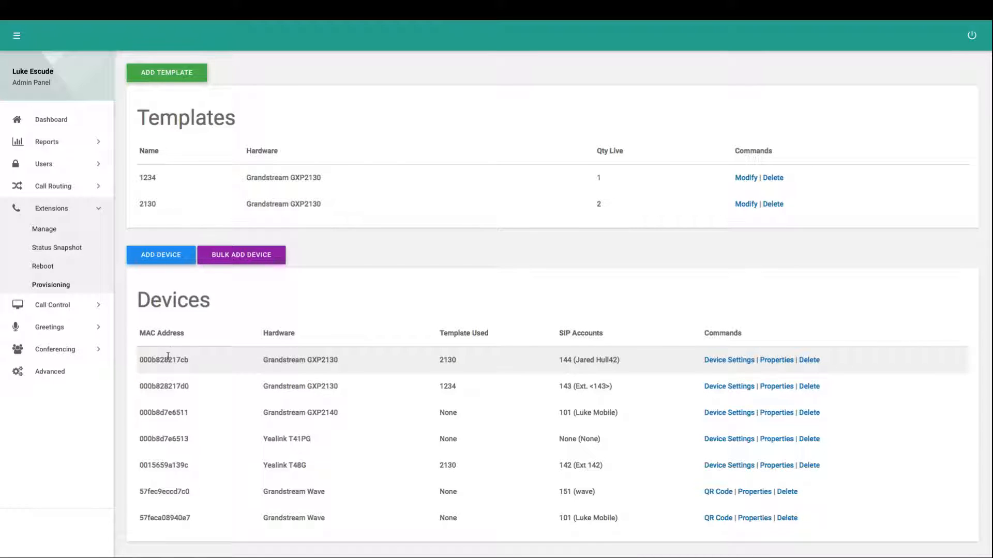
Open the properties of the GXP2130 device that uses template 2130 and review its hardware, MAC address and template options
{"action": "left_click_drag", "start_coordinate": [347, 357], "coordinate": [260, 355]}
{"action": "left_click", "coordinate": [284, 356]}
{"action": "left_click_drag", "start_coordinate": [563, 359], "coordinate": [557, 358]}
{"action": "left_click", "coordinate": [774, 362]}
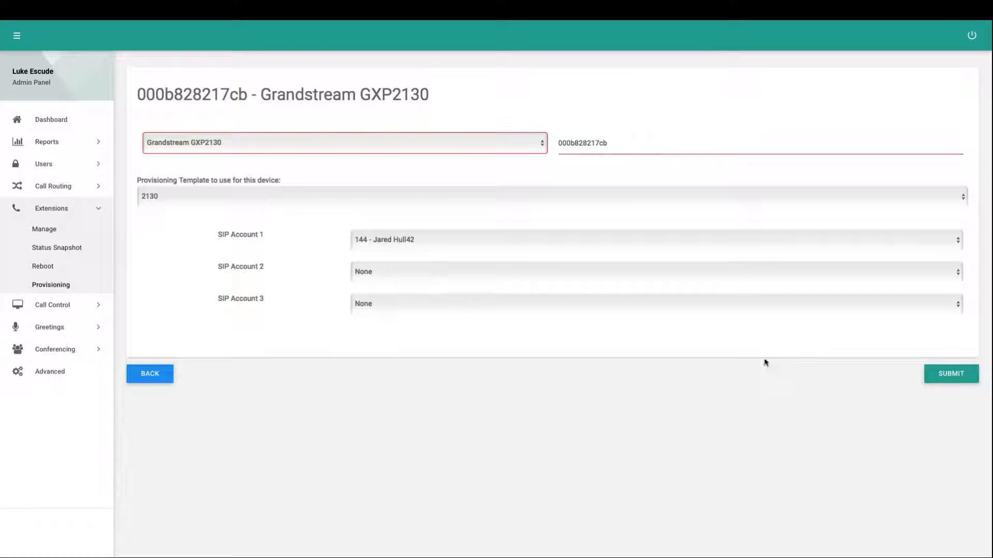
{"action": "left_click", "coordinate": [201, 149]}
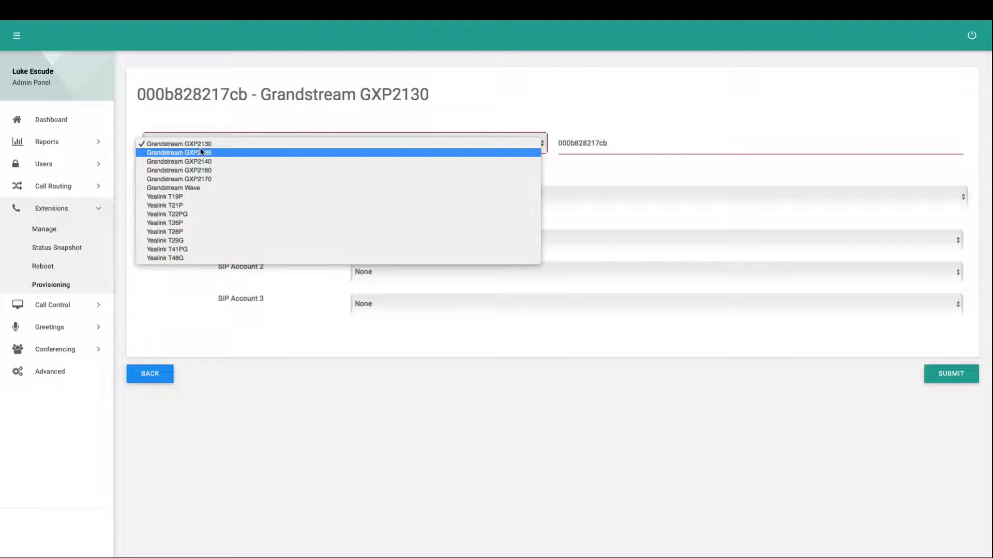
{"action": "left_click", "coordinate": [222, 144]}
{"action": "key", "text": "Tab"}
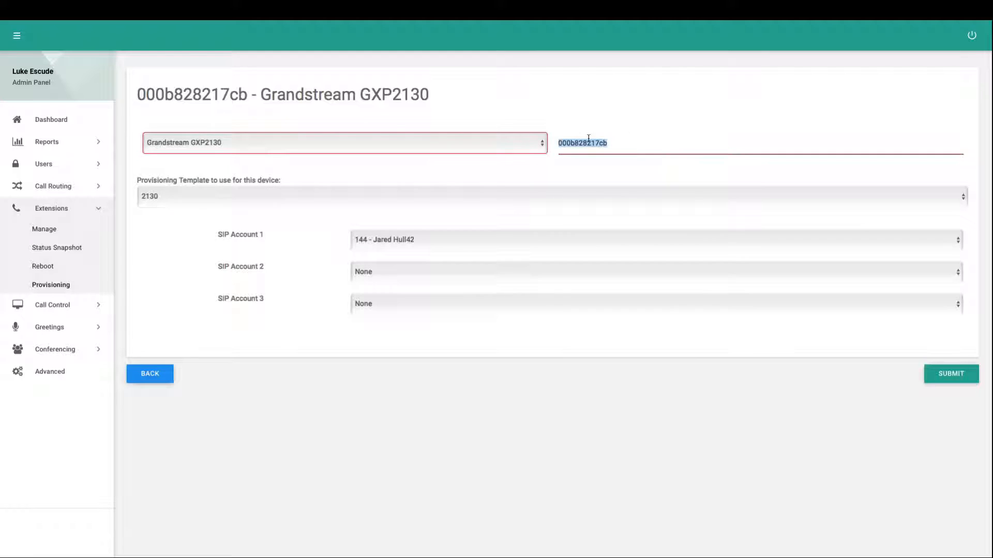
{"action": "left_click", "coordinate": [213, 199]}
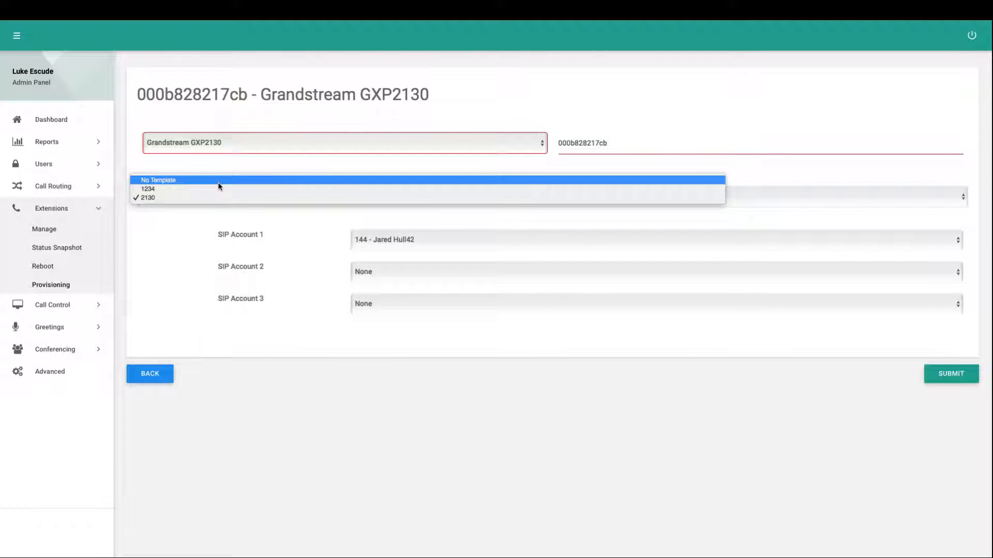
{"action": "left_click", "coordinate": [312, 311]}
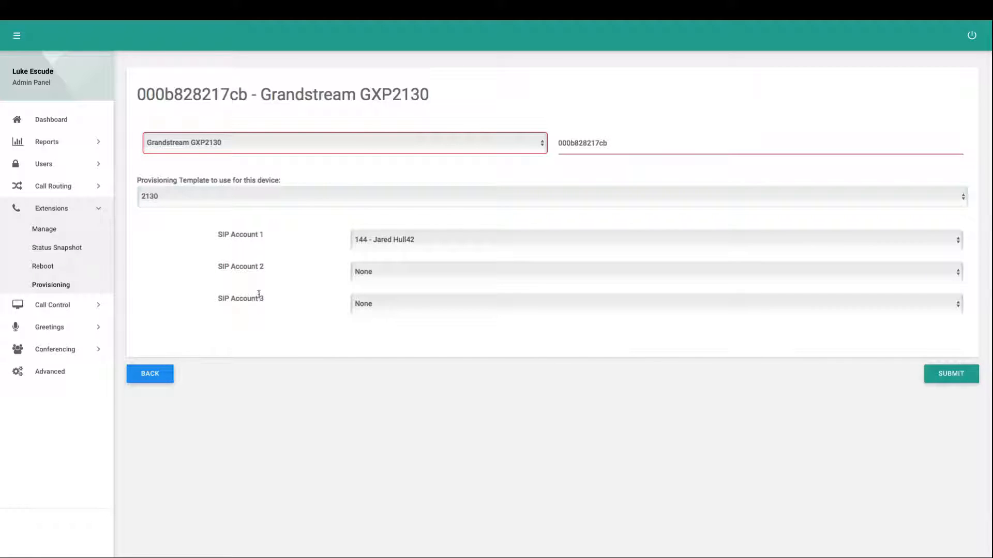
Assign 150 - adf to SIP Account 2 and 146 - vtech to SIP Account 3, and return to the device list without submitting
{"action": "left_click", "coordinate": [367, 271]}
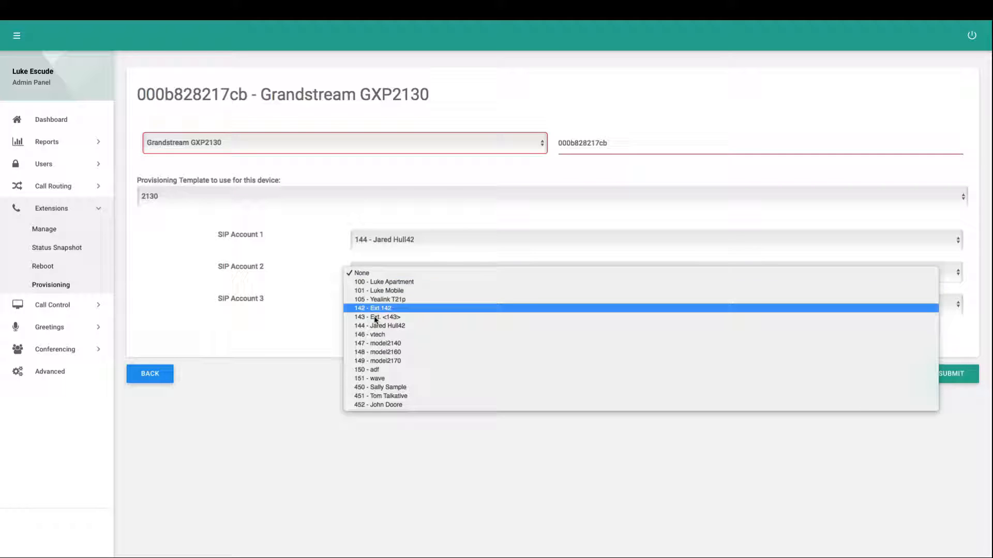
{"action": "left_click", "coordinate": [385, 368]}
{"action": "left_click", "coordinate": [379, 304]}
{"action": "left_click", "coordinate": [382, 364]}
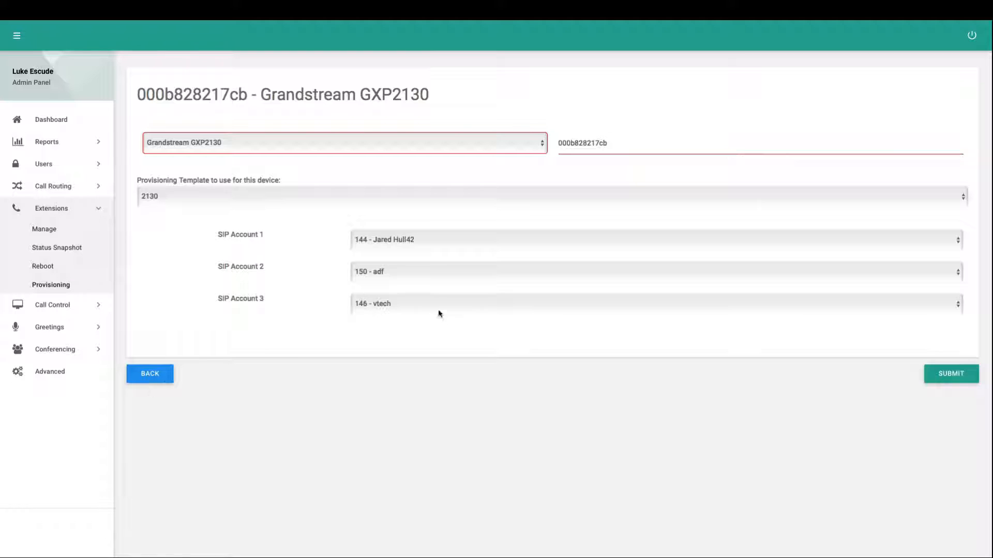
{"action": "left_click", "coordinate": [162, 374]}
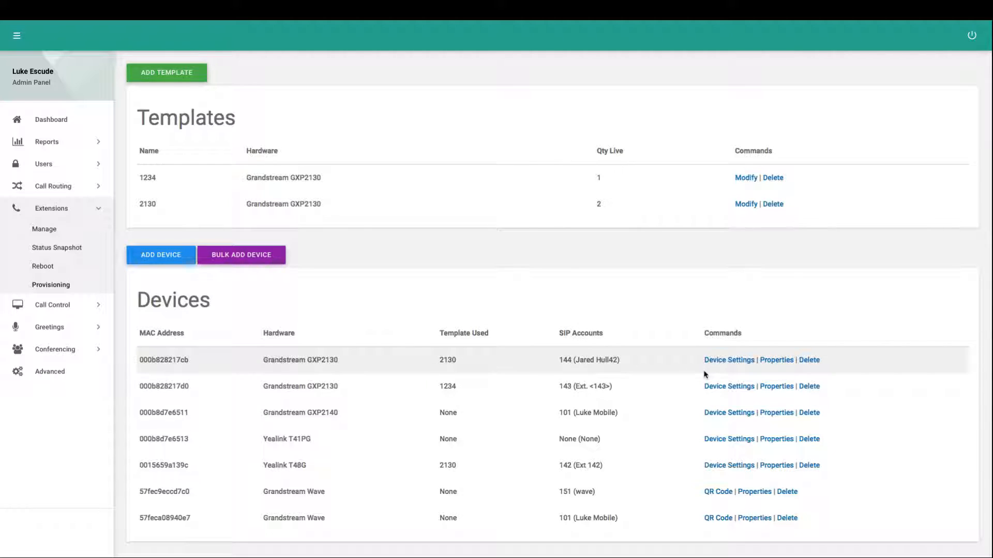
In the same GXP2130's device settings, make VPK 1 a Busy Lamp Field for Night Mode: 6500 - Hotel Night Mode on SIP Account 1
{"action": "left_click", "coordinate": [736, 360]}
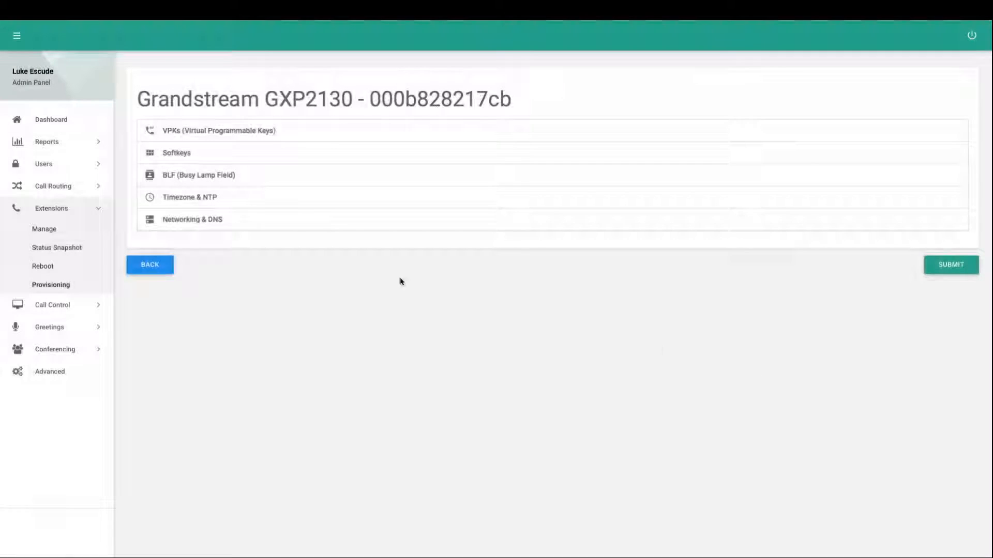
{"action": "left_click", "coordinate": [187, 131]}
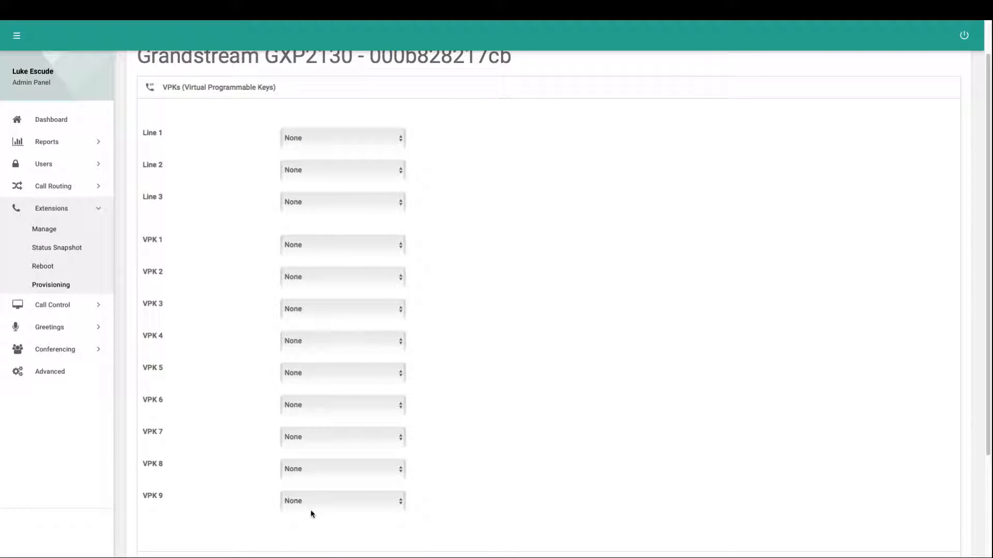
{"action": "left_click", "coordinate": [297, 252]}
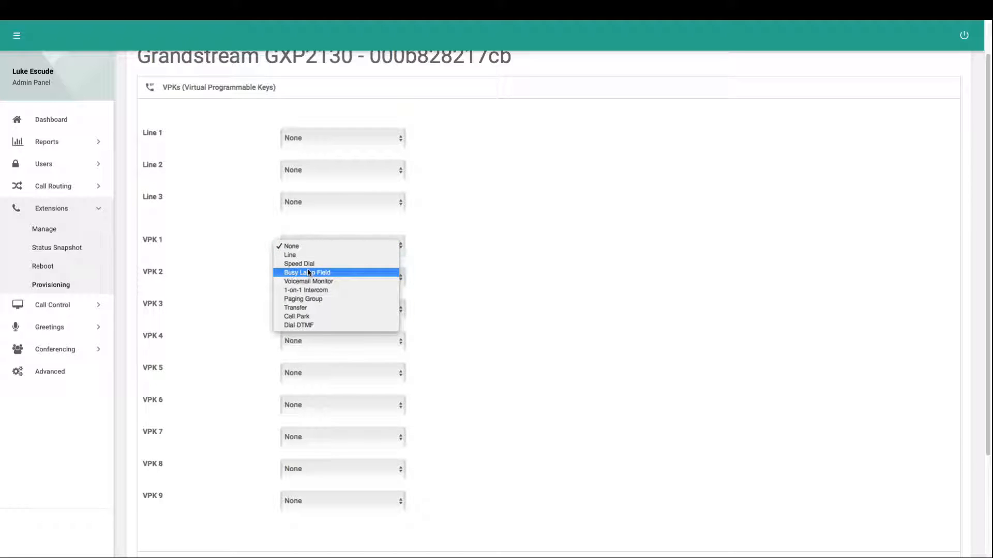
{"action": "left_click", "coordinate": [307, 273]}
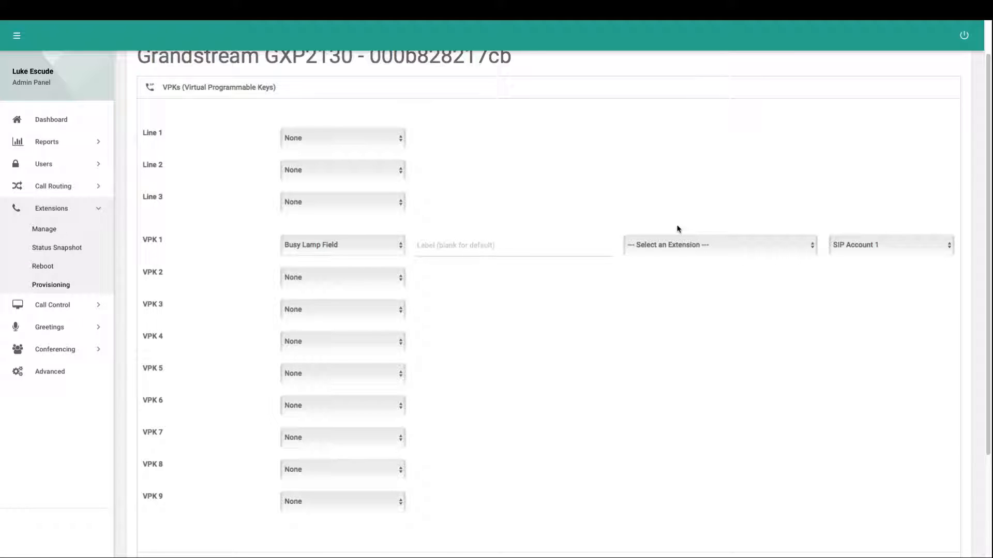
{"action": "left_click", "coordinate": [672, 245]}
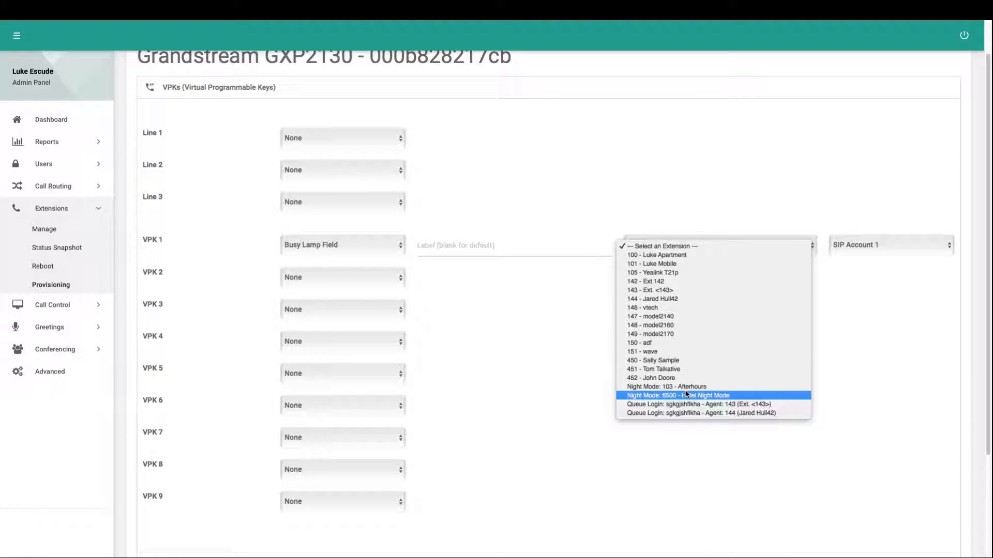
{"action": "left_click", "coordinate": [704, 397]}
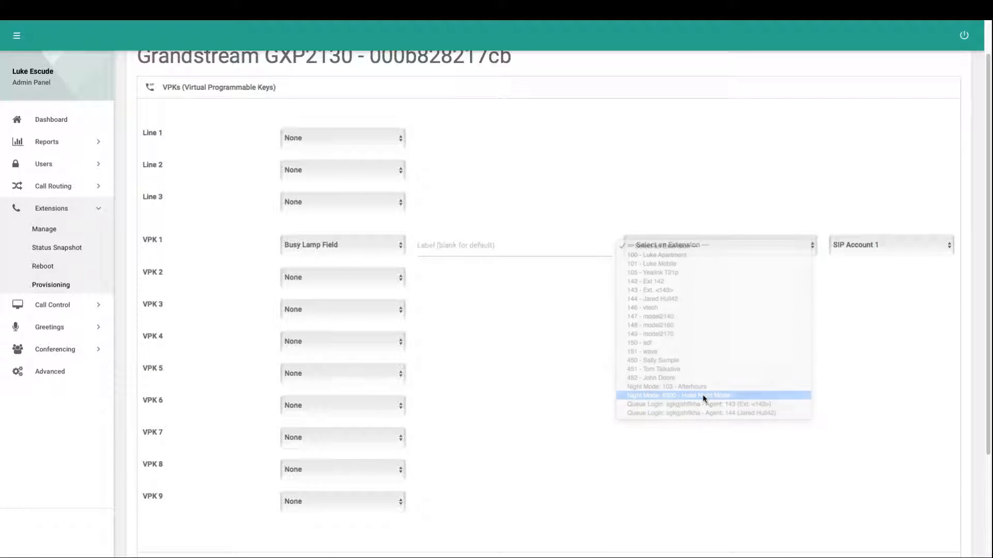
{"action": "left_click", "coordinate": [886, 244]}
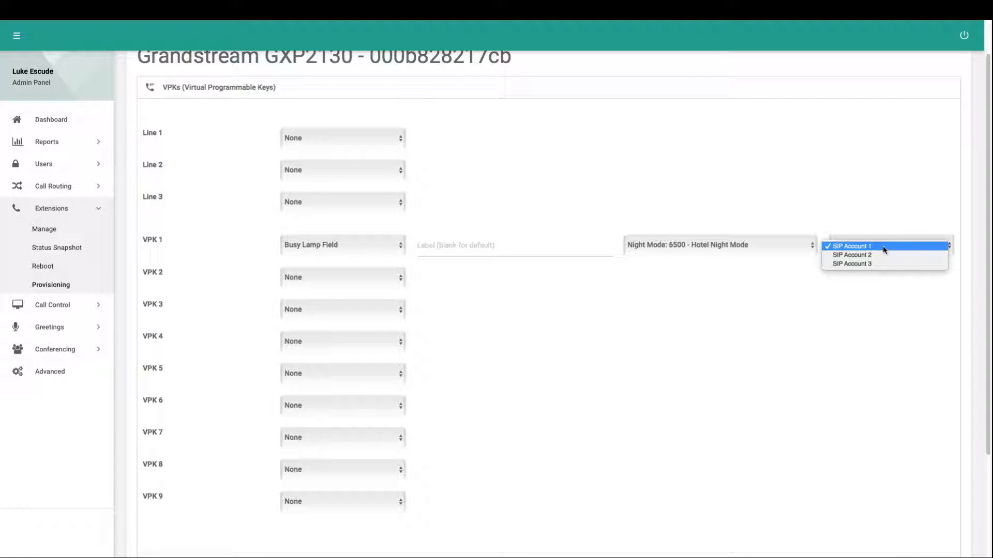
{"action": "left_click", "coordinate": [882, 246]}
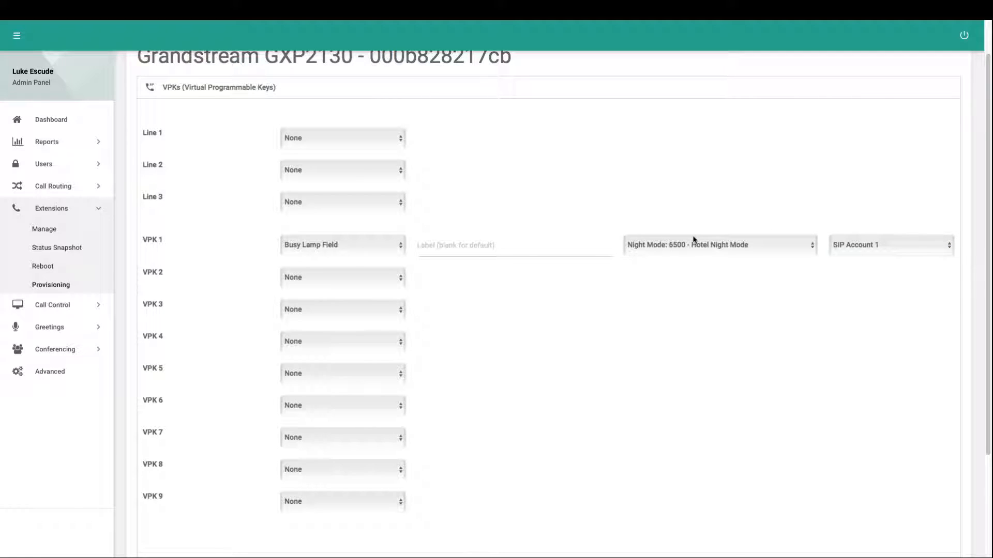
Review the extensions, night modes and queue logins that VPK 1 can monitor, keeping the current selection
{"action": "scroll", "coordinate": [337, 245], "scroll_direction": "down", "scroll_amount": 3}
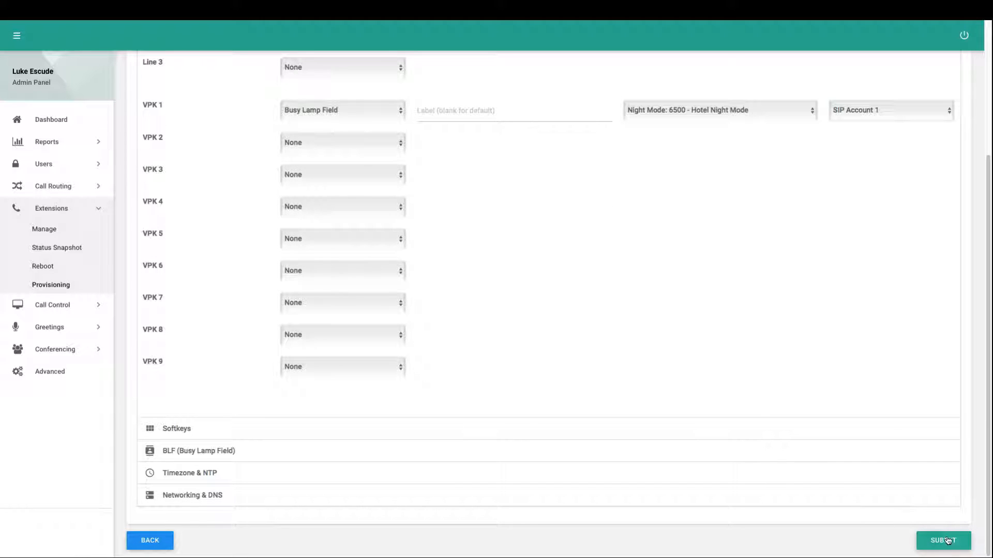
{"action": "scroll", "coordinate": [639, 284], "scroll_direction": "up", "scroll_amount": 3}
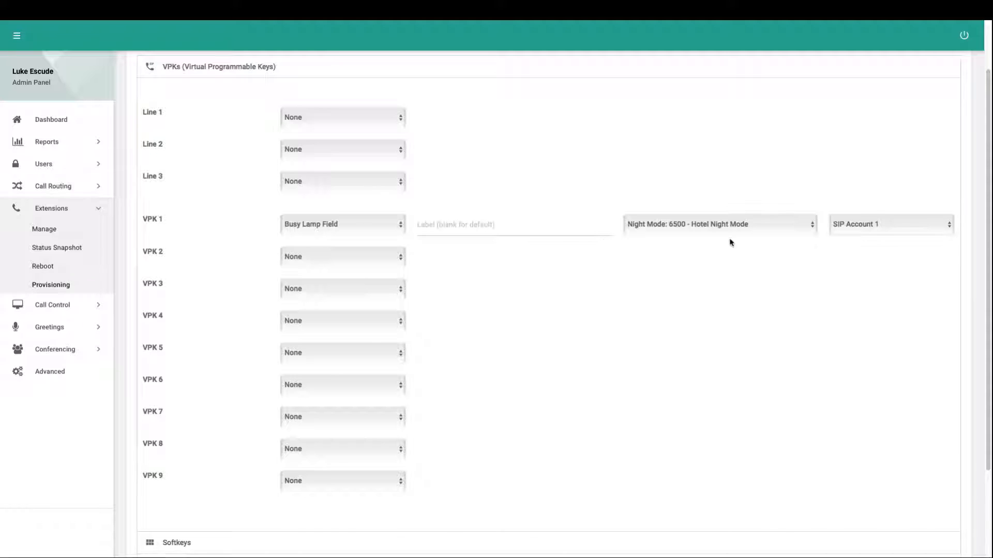
{"action": "left_click", "coordinate": [731, 225]}
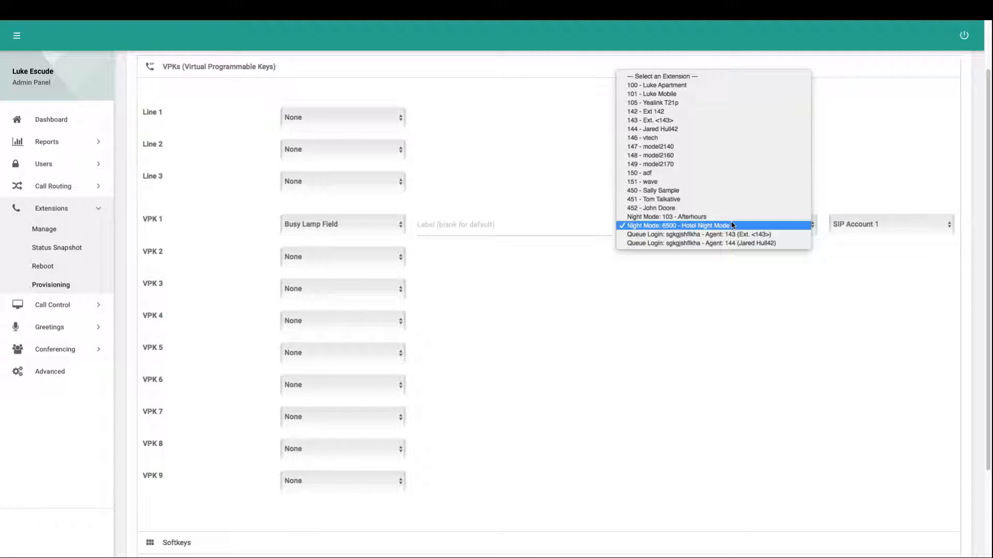
{"action": "left_click", "coordinate": [719, 264]}
{"action": "scroll", "coordinate": [517, 269], "scroll_direction": "up", "scroll_amount": 2}
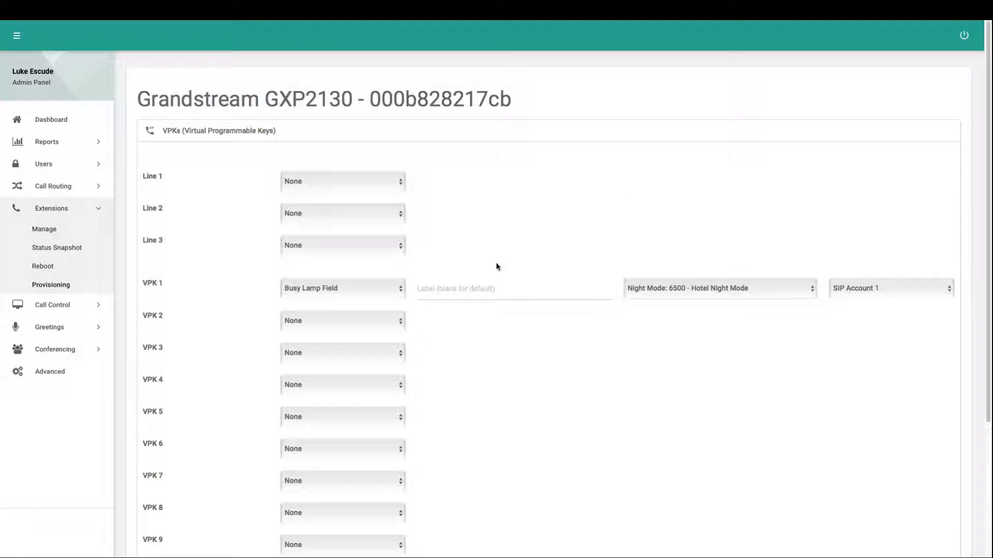
Review the functions available for Softkey 1 in the device's softkey settings, leaving the softkey unassigned
{"action": "left_click", "coordinate": [178, 140]}
{"action": "left_click", "coordinate": [178, 153]}
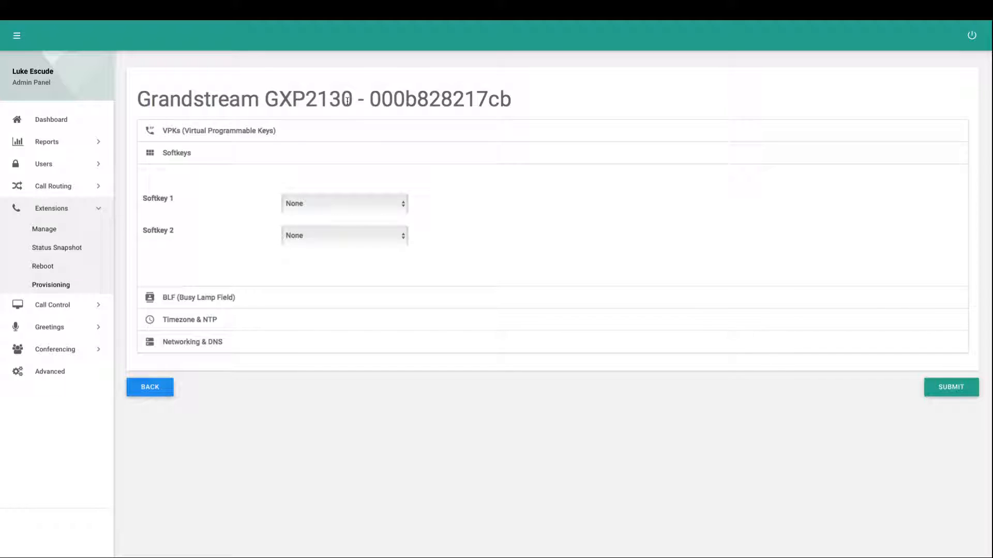
{"action": "left_click", "coordinate": [350, 205]}
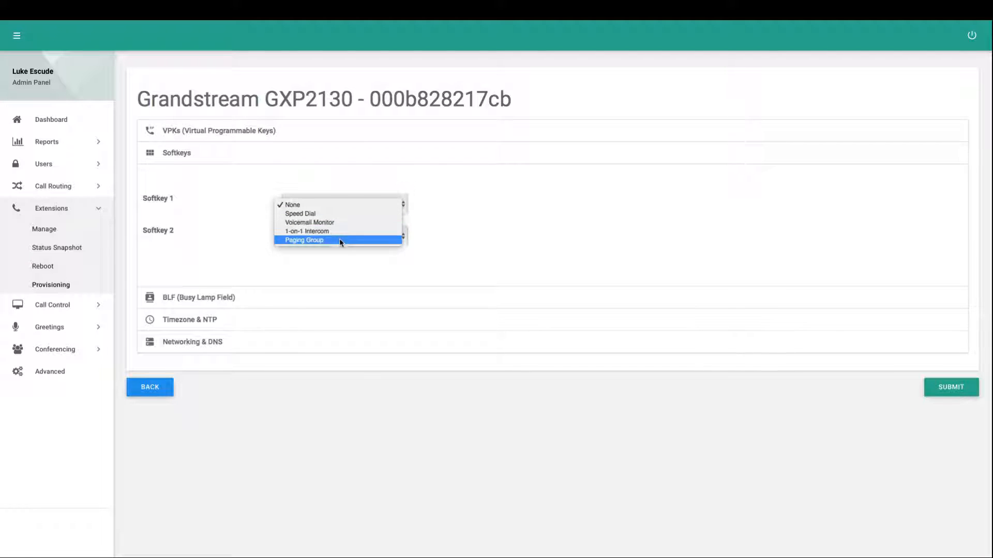
{"action": "left_click", "coordinate": [336, 259]}
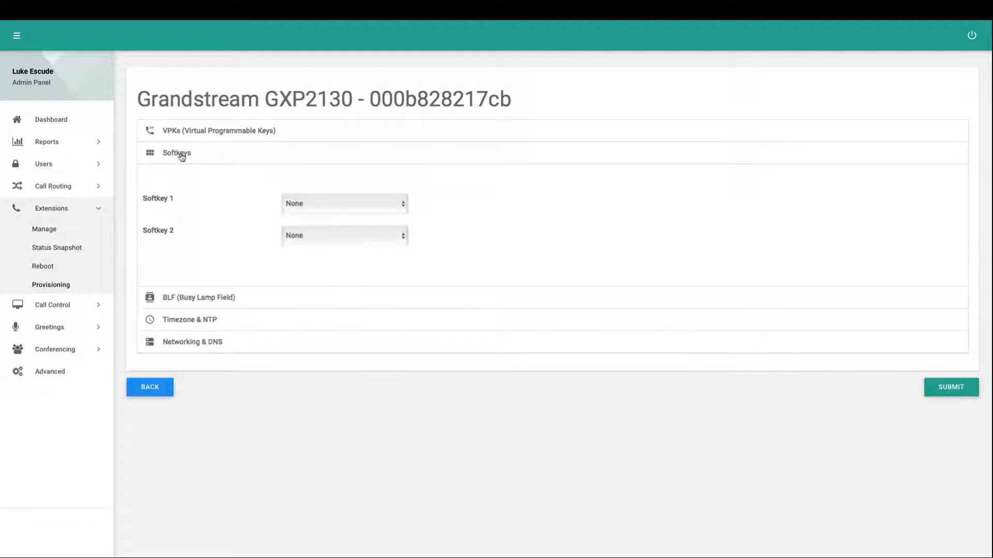
{"action": "left_click", "coordinate": [177, 153]}
Set BLF 1 to the paging group 444 - agaf on SIP Account 1 with the label Paging All
{"action": "left_click", "coordinate": [180, 175]}
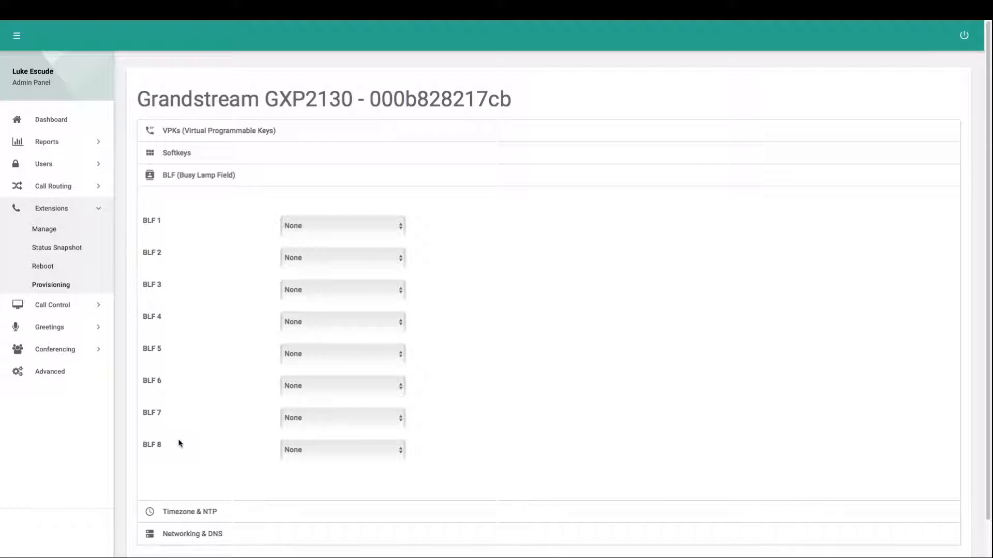
{"action": "left_click", "coordinate": [314, 220]}
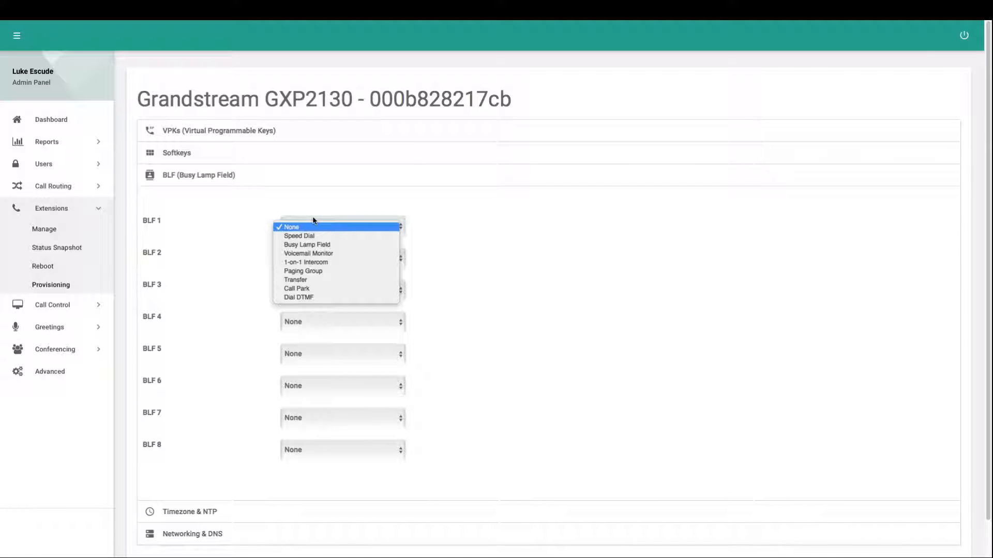
{"action": "left_click", "coordinate": [311, 263]}
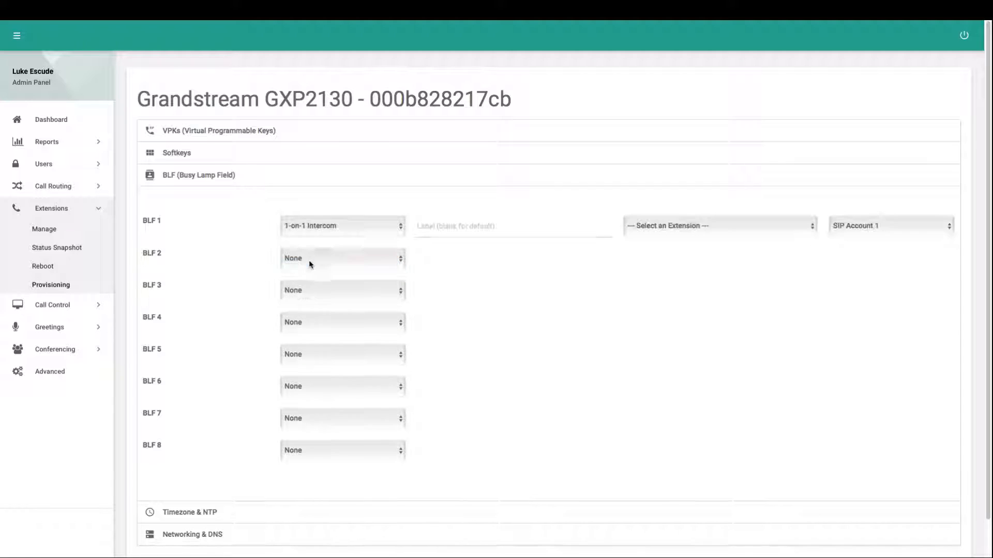
{"action": "left_click", "coordinate": [321, 227]}
{"action": "left_click", "coordinate": [305, 236]}
{"action": "left_click", "coordinate": [677, 226]}
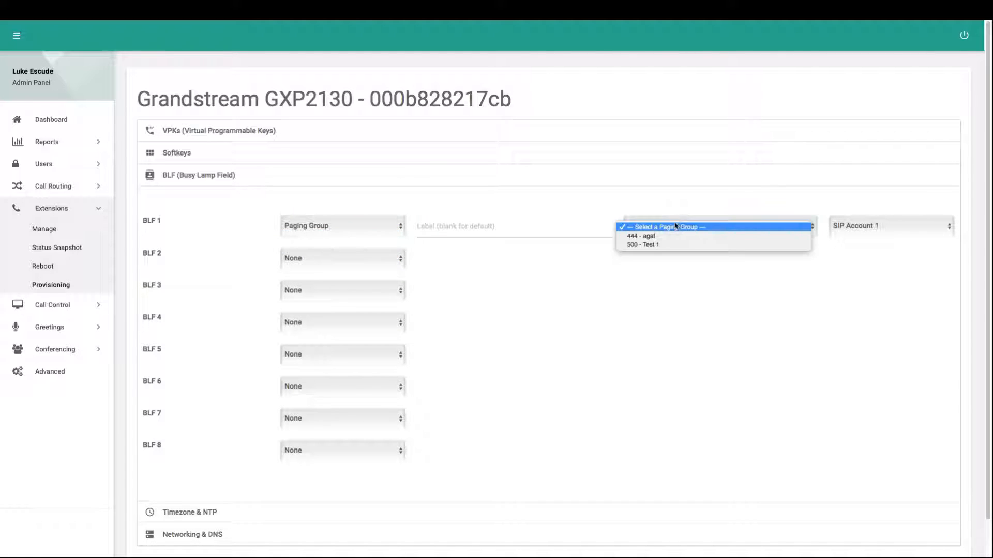
{"action": "left_click", "coordinate": [649, 239]}
{"action": "left_click", "coordinate": [480, 227]}
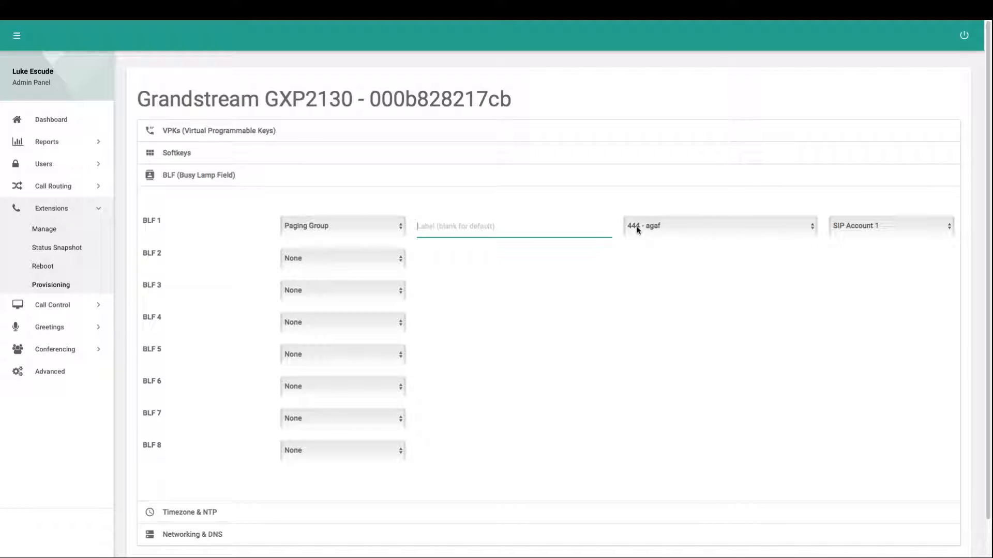
{"action": "type", "text": "Paging All"}
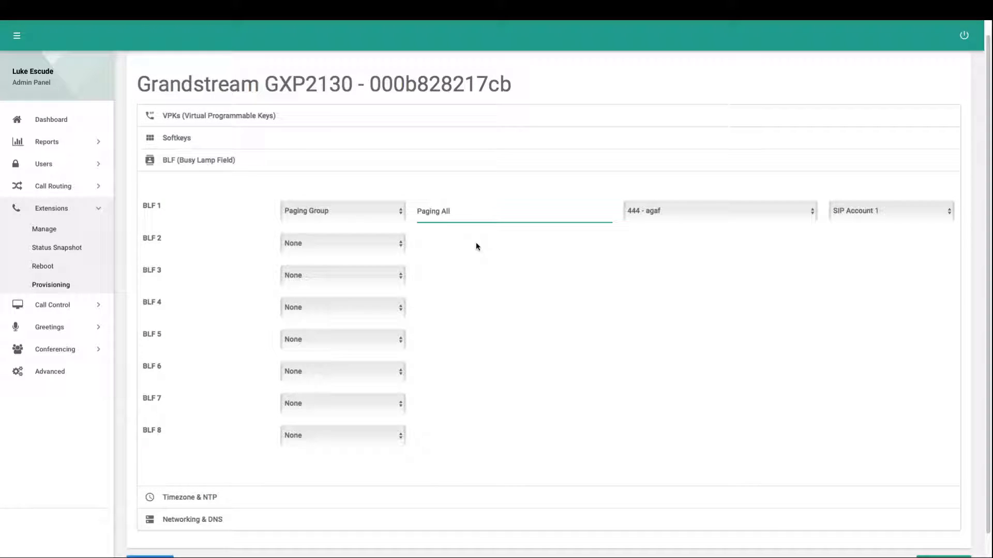
{"action": "left_click", "coordinate": [235, 173]}
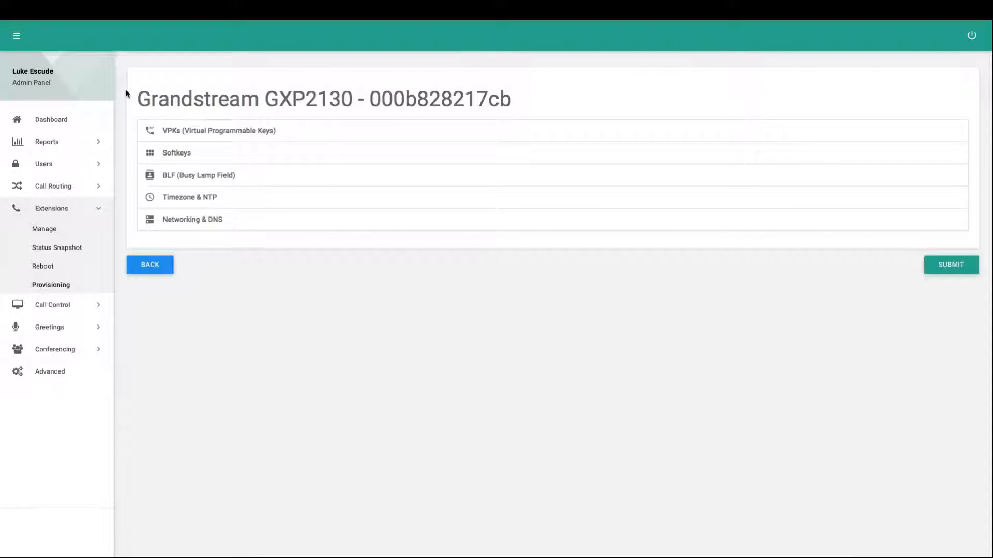
Check the model and MAC address of the device being edited, and return to the provisioning list without submitting
{"action": "left_click_drag", "start_coordinate": [354, 101], "coordinate": [265, 99]}
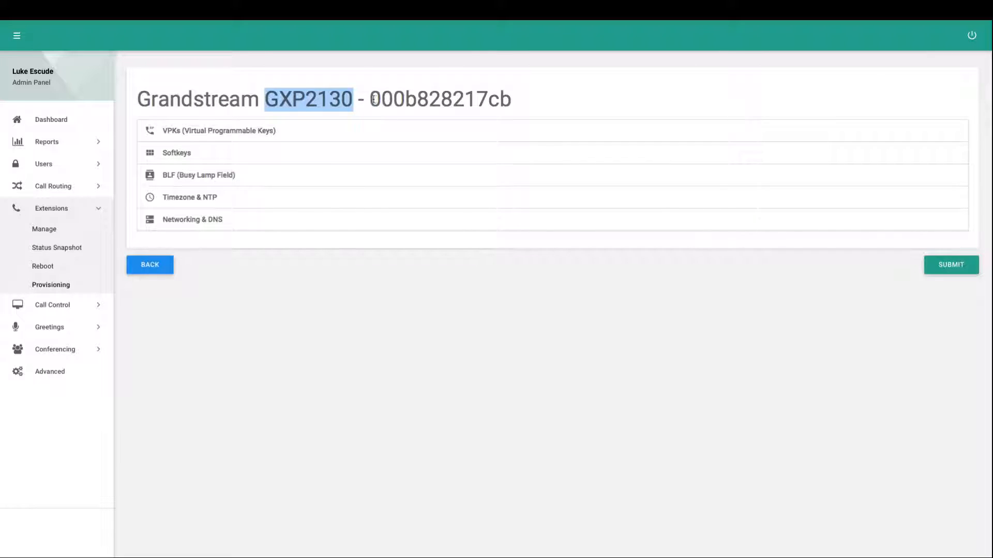
{"action": "left_click_drag", "start_coordinate": [373, 99], "coordinate": [512, 99]}
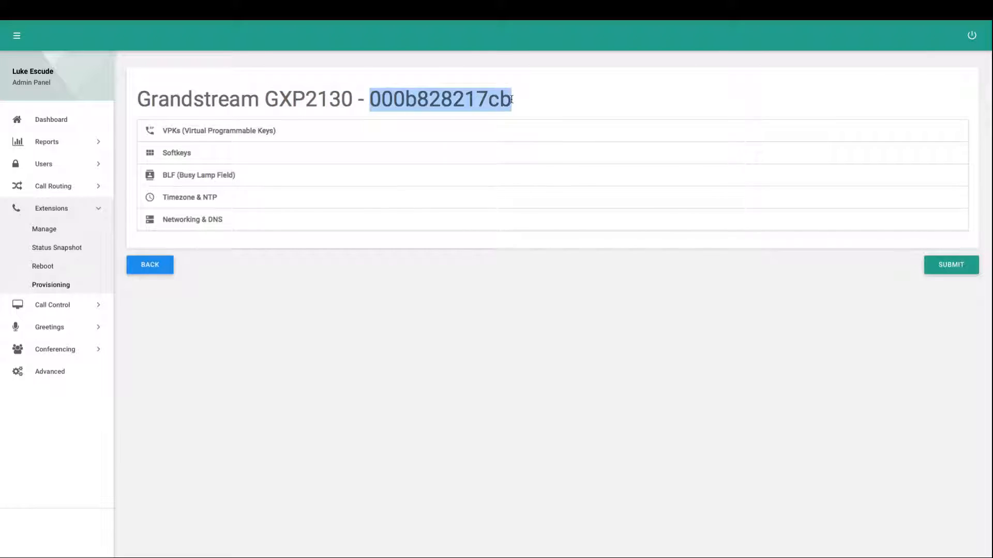
{"action": "left_click", "coordinate": [296, 262]}
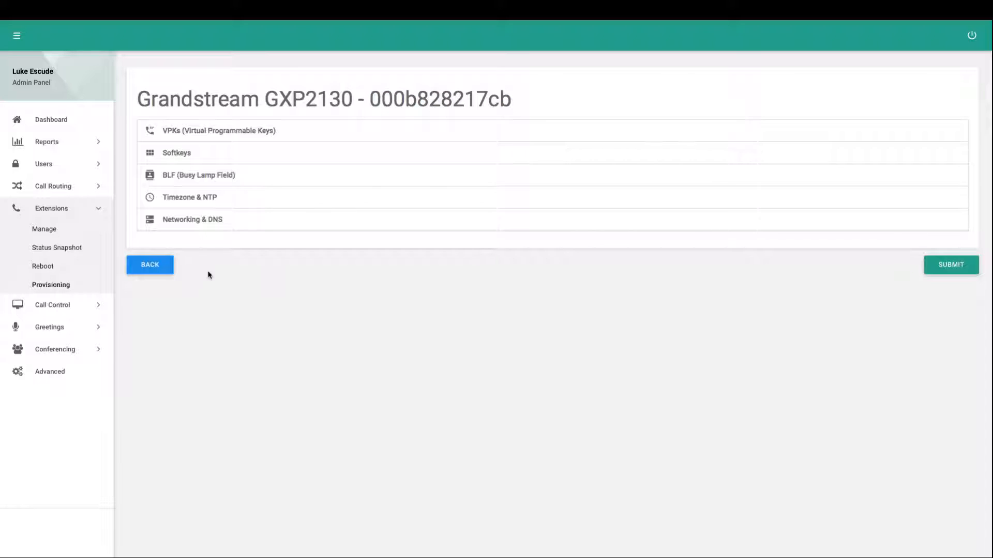
{"action": "left_click", "coordinate": [155, 272]}
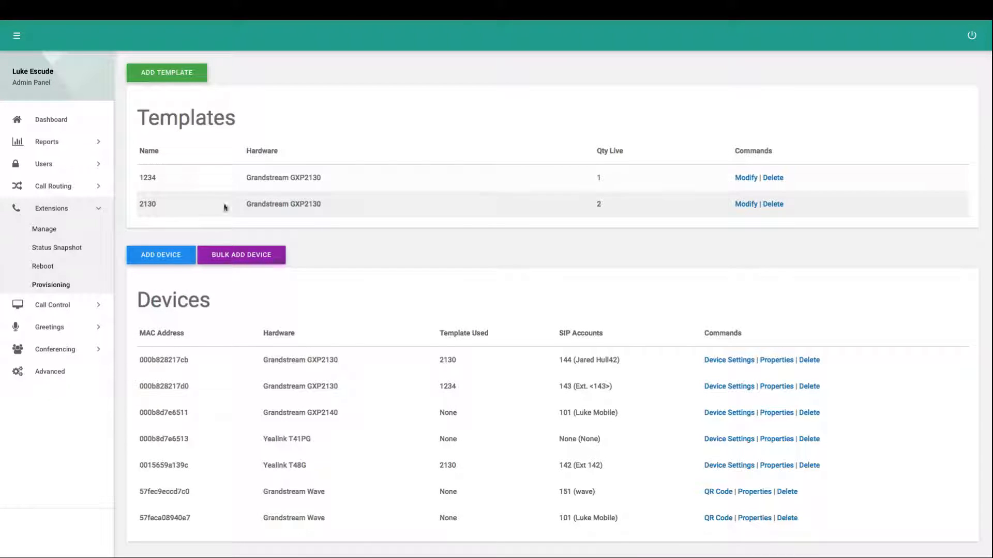
Examine how many live devices use template 2130 and check the template used by the Yealink T48G
{"action": "double_click", "coordinate": [148, 204]}
{"action": "left_click", "coordinate": [598, 202]}
{"action": "double_click", "coordinate": [599, 203]}
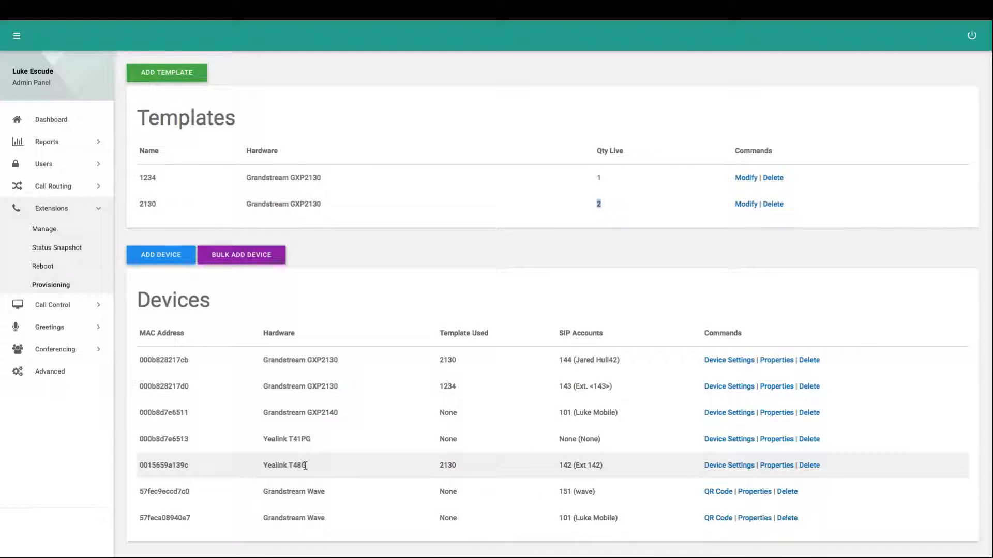
{"action": "left_click_drag", "start_coordinate": [306, 465], "coordinate": [265, 464]}
{"action": "left_click", "coordinate": [283, 465]}
{"action": "double_click", "coordinate": [448, 465]}
{"action": "left_click", "coordinate": [607, 208]}
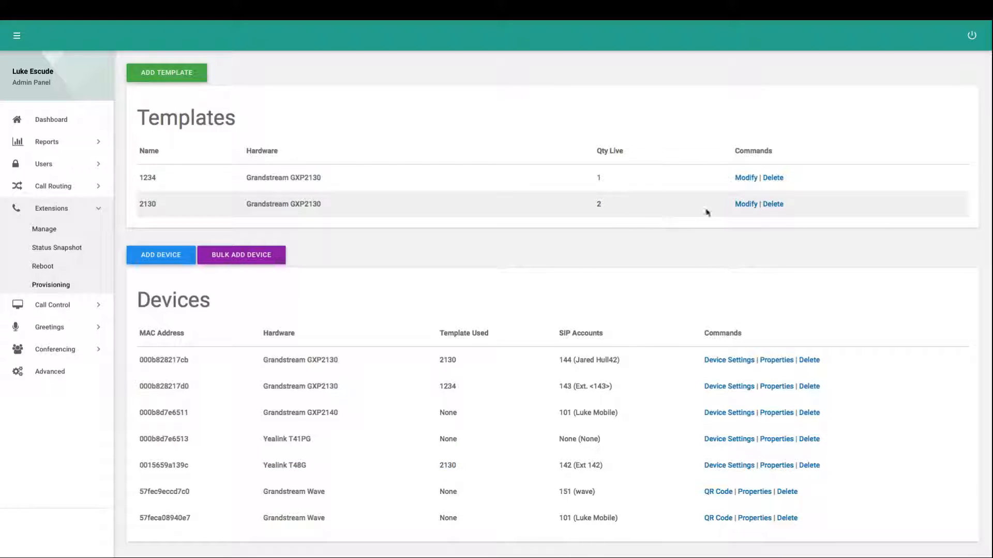
Review the programmable keys in template 2130, including VPK 4's call park options, and return to the provisioning list without submitting
{"action": "left_click", "coordinate": [746, 205]}
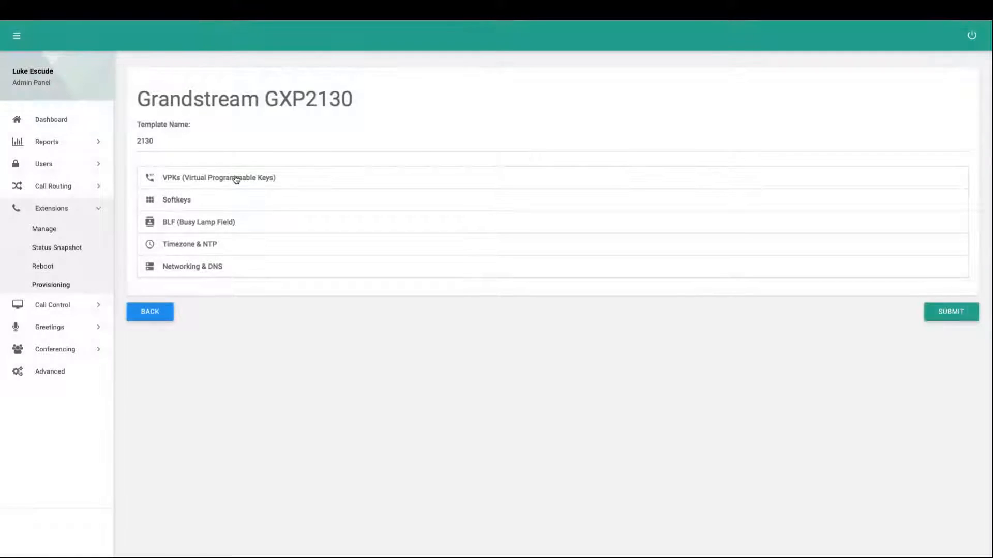
{"action": "left_click", "coordinate": [191, 178]}
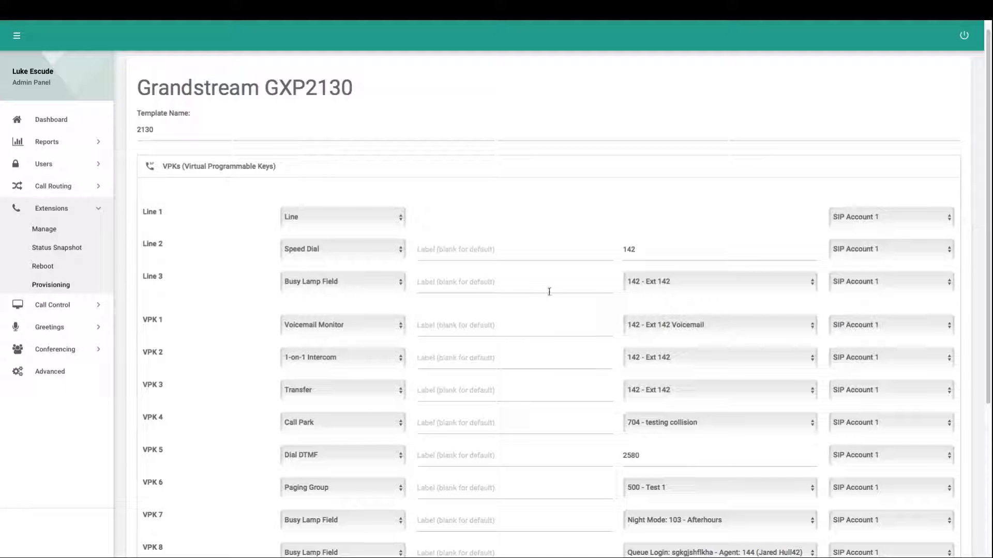
{"action": "scroll", "coordinate": [539, 293], "scroll_direction": "down", "scroll_amount": 1}
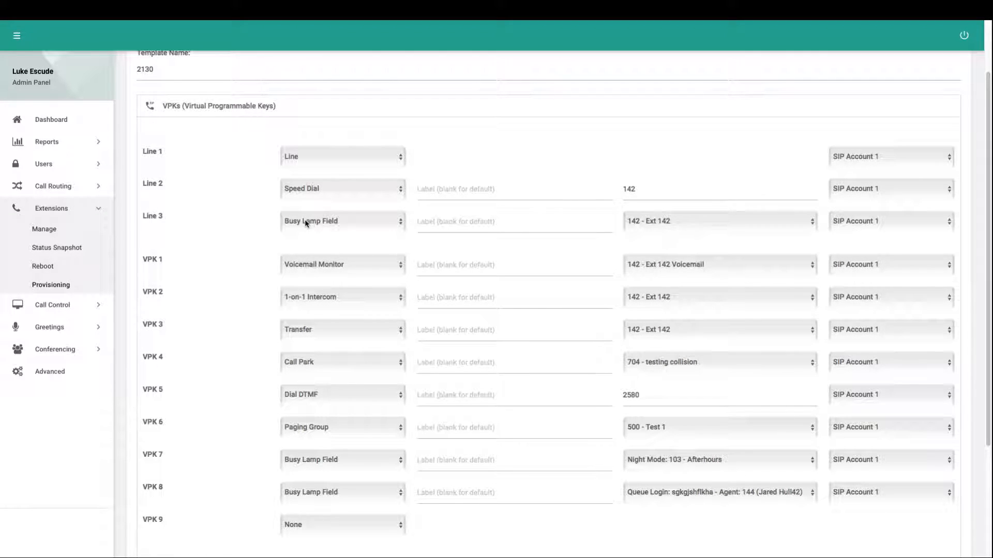
{"action": "left_click", "coordinate": [324, 370]}
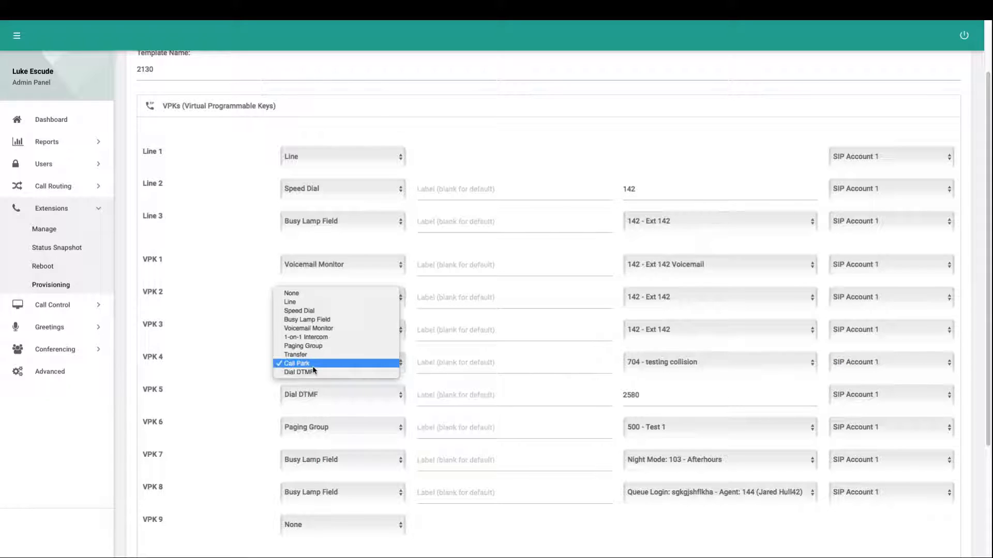
{"action": "left_click", "coordinate": [310, 364]}
{"action": "left_click", "coordinate": [672, 363]}
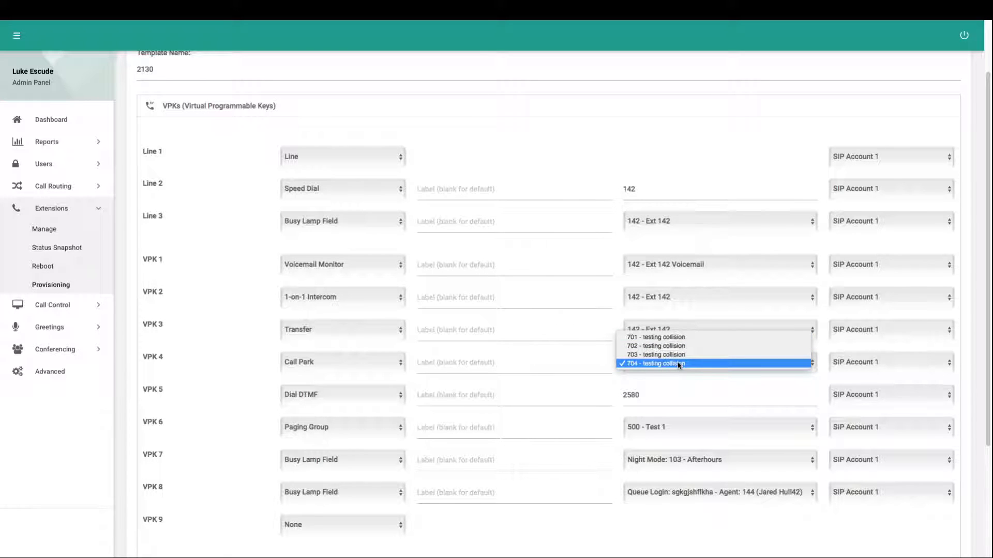
{"action": "left_click", "coordinate": [681, 392]}
{"action": "scroll", "coordinate": [479, 346], "scroll_direction": "up", "scroll_amount": 2}
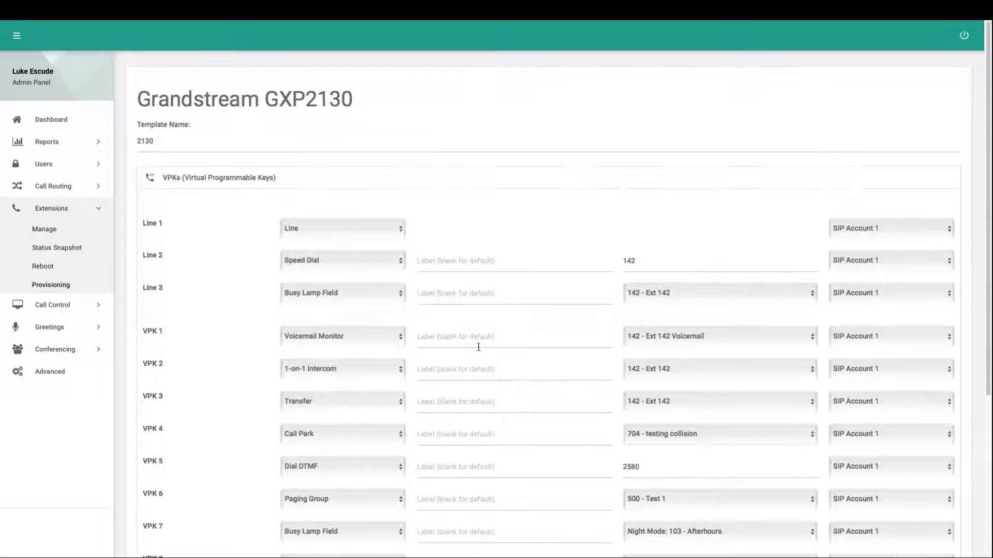
{"action": "scroll", "coordinate": [441, 228], "scroll_direction": "down", "scroll_amount": 5}
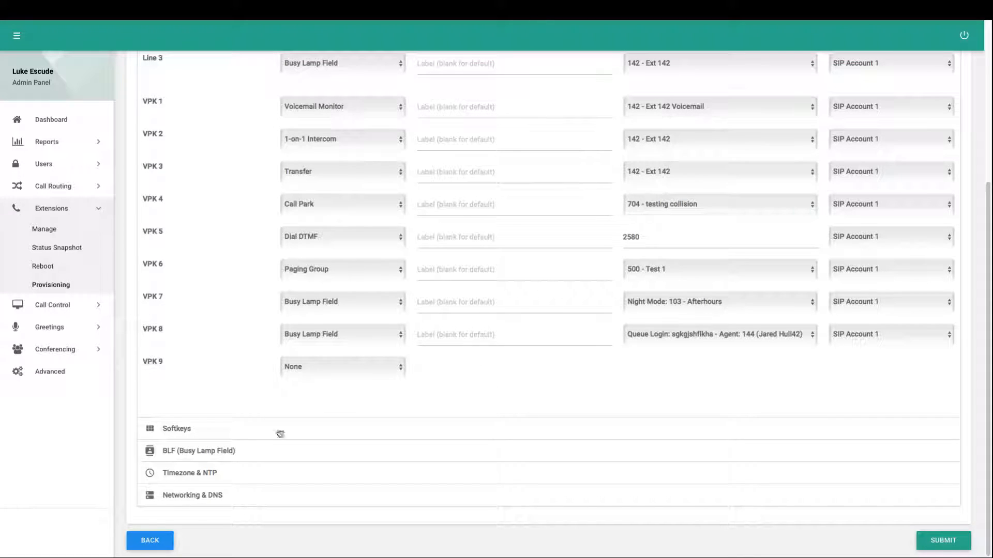
{"action": "left_click", "coordinate": [167, 541]}
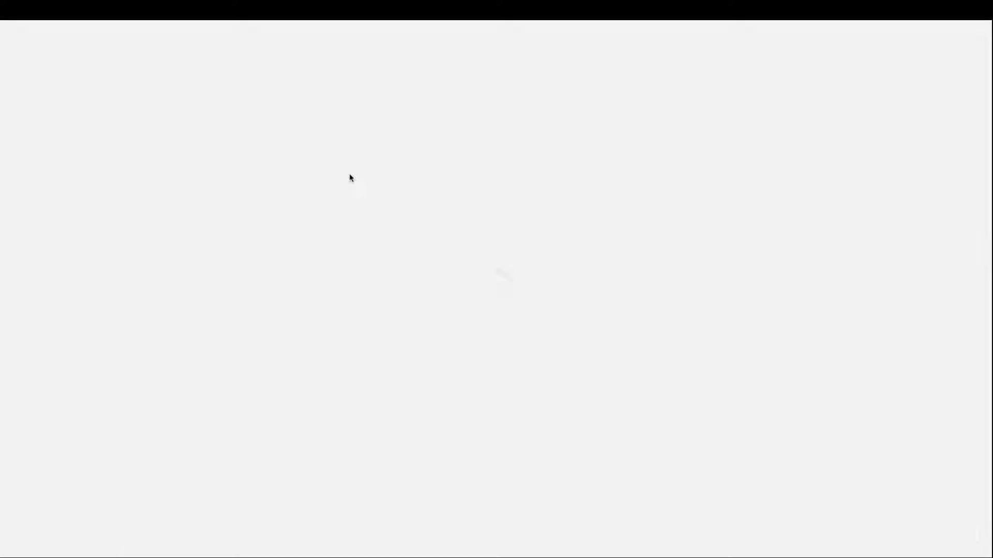
Compare template 2130 with the template and SIP account assigned to the first GXP2130 device in the list
{"action": "double_click", "coordinate": [149, 204]}
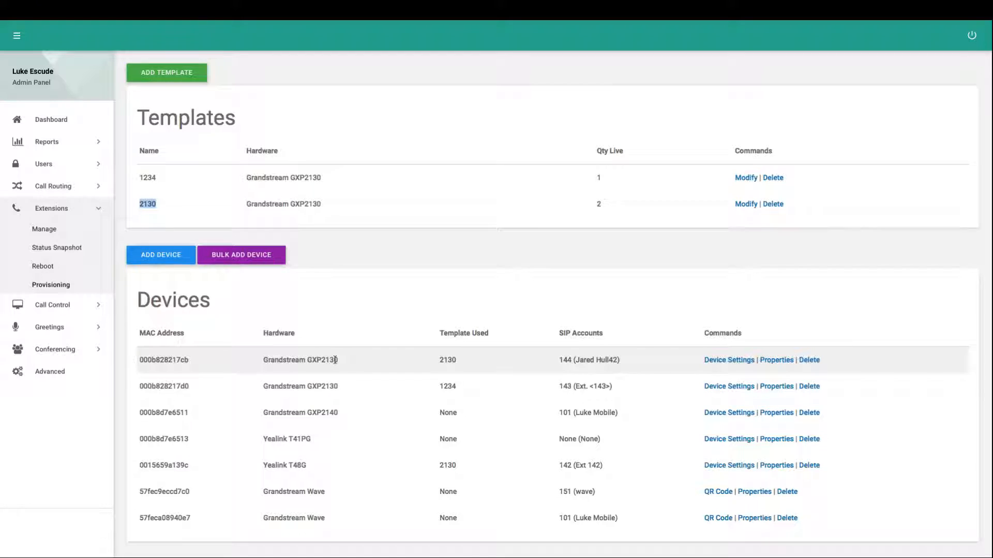
{"action": "double_click", "coordinate": [450, 359]}
{"action": "left_click_drag", "start_coordinate": [619, 360], "coordinate": [577, 358]}
{"action": "left_click", "coordinate": [715, 342]}
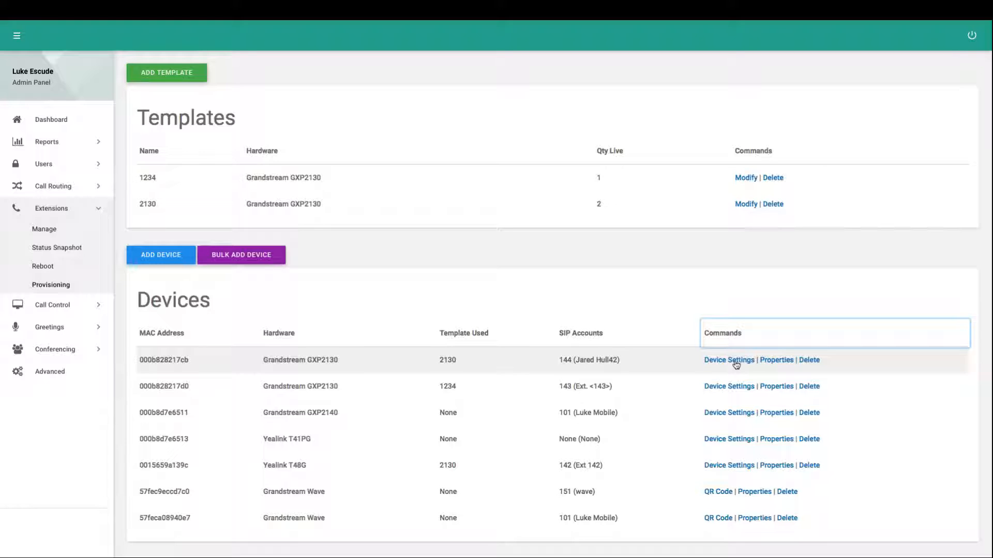
{"action": "left_click", "coordinate": [617, 356]}
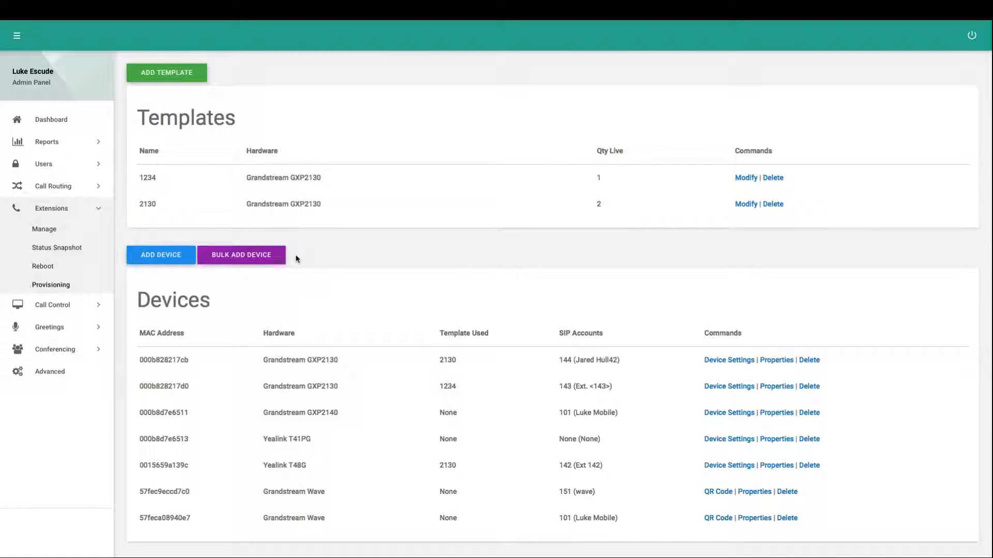
Review the bulk device import guidelines, cancel the import, and locate the Grandstream Wave entry for SIP account 151 among the devices
{"action": "left_click", "coordinate": [239, 257]}
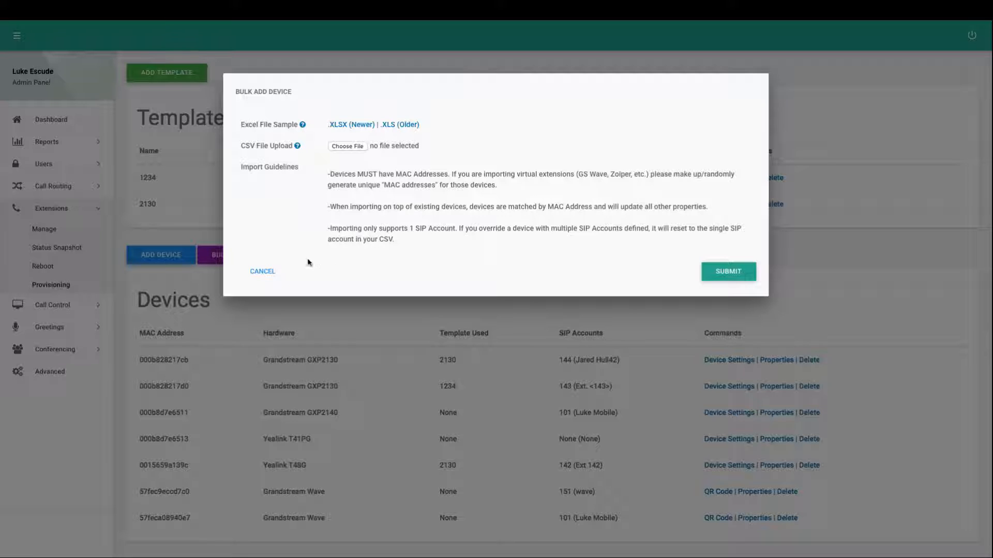
{"action": "left_click", "coordinate": [263, 271]}
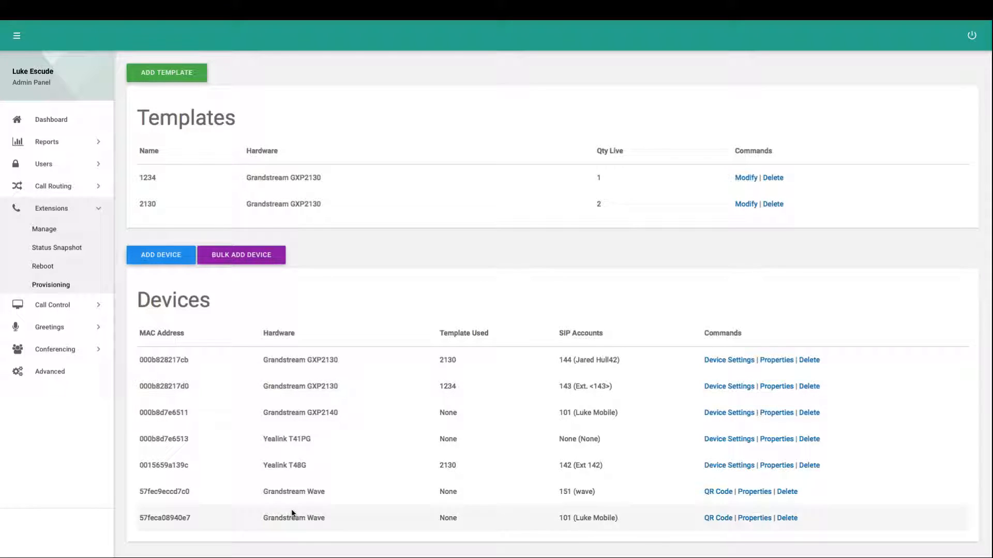
{"action": "left_click_drag", "start_coordinate": [262, 490], "coordinate": [324, 490]}
{"action": "left_click", "coordinate": [323, 490]}
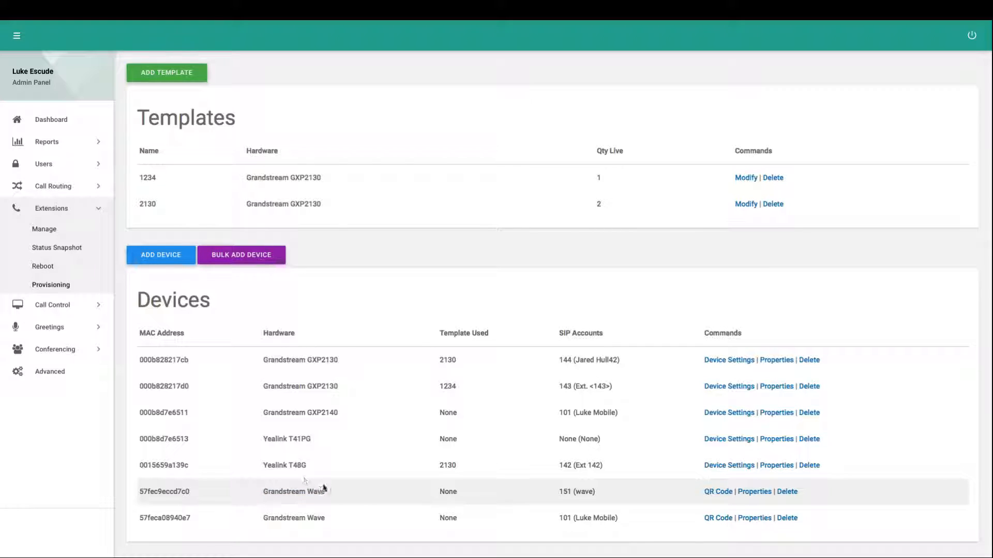
Start a new device with Grandstream Wave hardware, leaving the MAC address blank and the provisioning template at No Template
{"action": "left_click", "coordinate": [174, 263]}
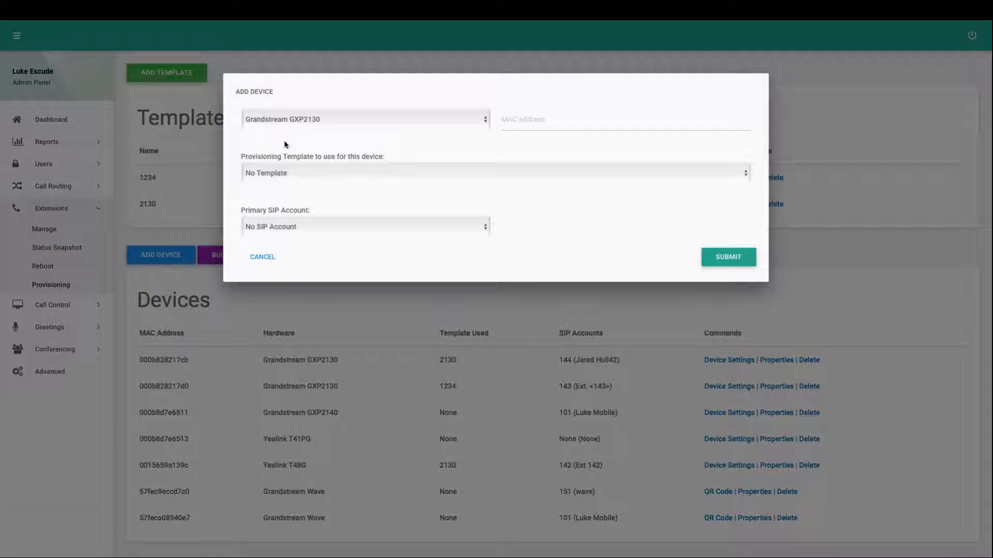
{"action": "left_click", "coordinate": [284, 120]}
{"action": "left_click", "coordinate": [288, 164]}
{"action": "left_click", "coordinate": [571, 125]}
{"action": "left_click", "coordinate": [269, 173]}
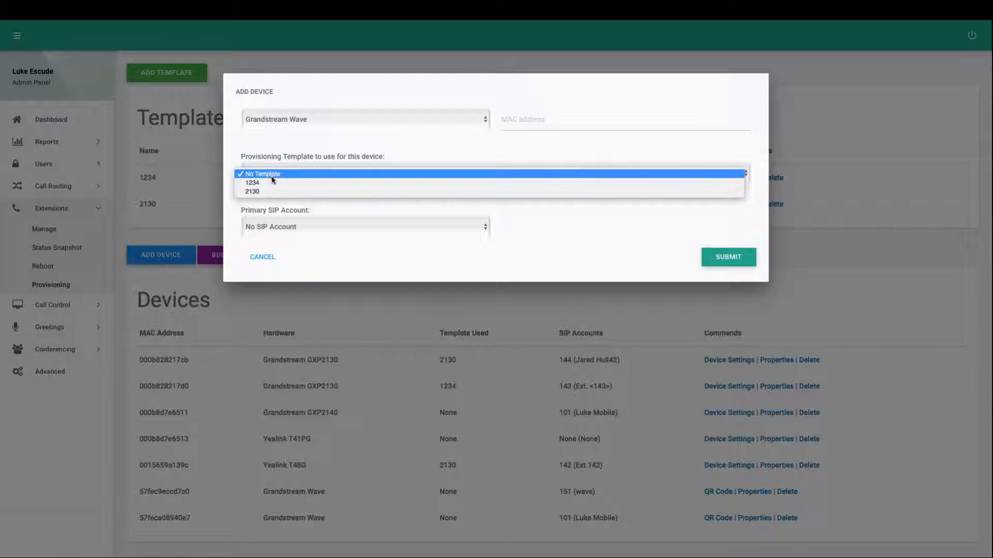
{"action": "left_click", "coordinate": [275, 156]}
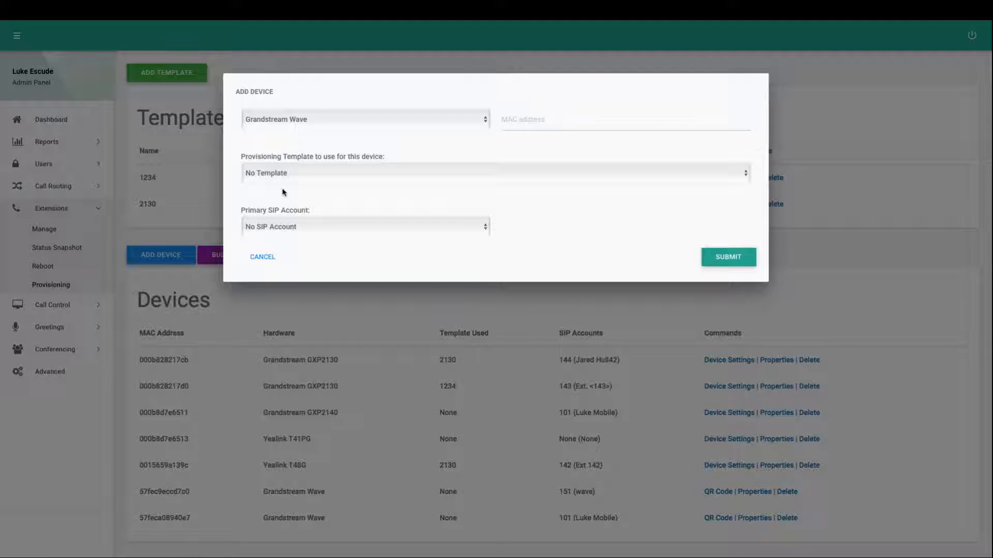
{"action": "left_click", "coordinate": [280, 124]}
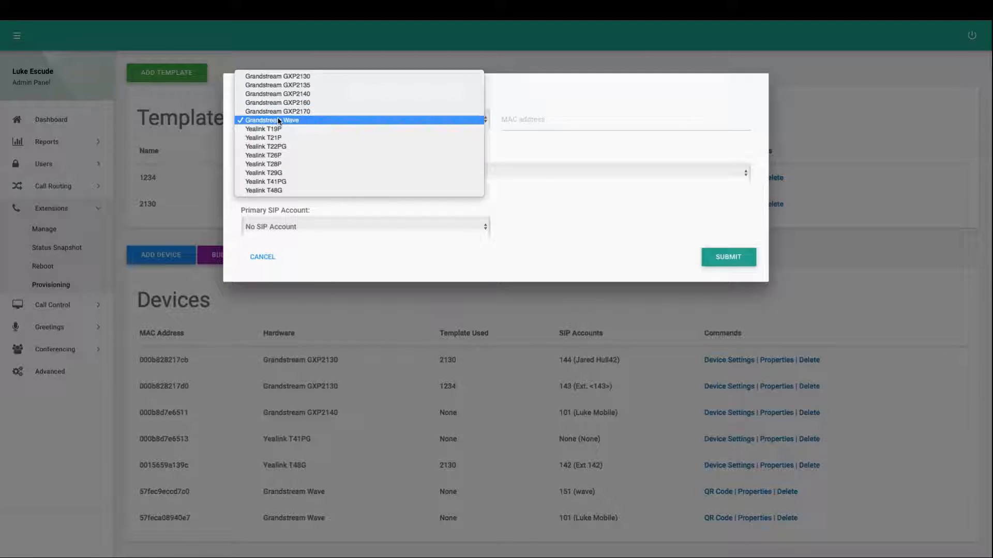
{"action": "left_click", "coordinate": [269, 119]}
Assign extension 101 as the new Grandstream Wave device's primary SIP account and submit the device
{"action": "left_click", "coordinate": [277, 227]}
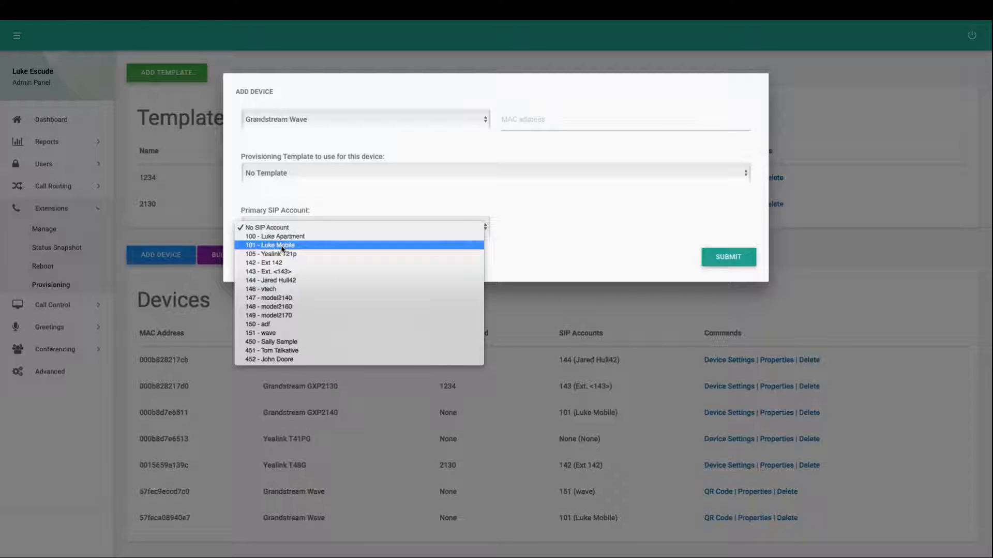
{"action": "left_click", "coordinate": [282, 246]}
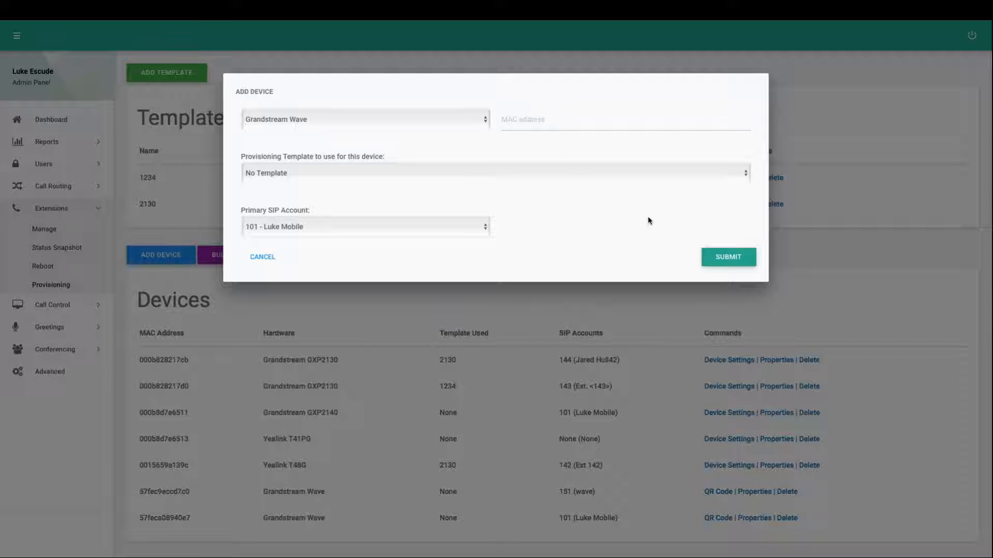
{"action": "left_click", "coordinate": [720, 257]}
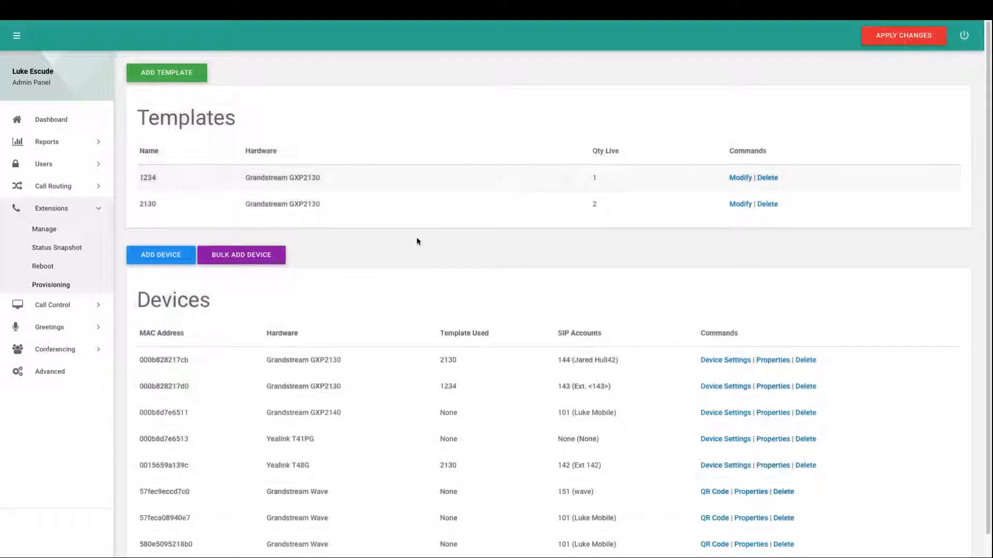
Check the MAC address of the newly added Grandstream Wave device and open its QR code
{"action": "scroll", "coordinate": [426, 235], "scroll_direction": "down", "scroll_amount": 1}
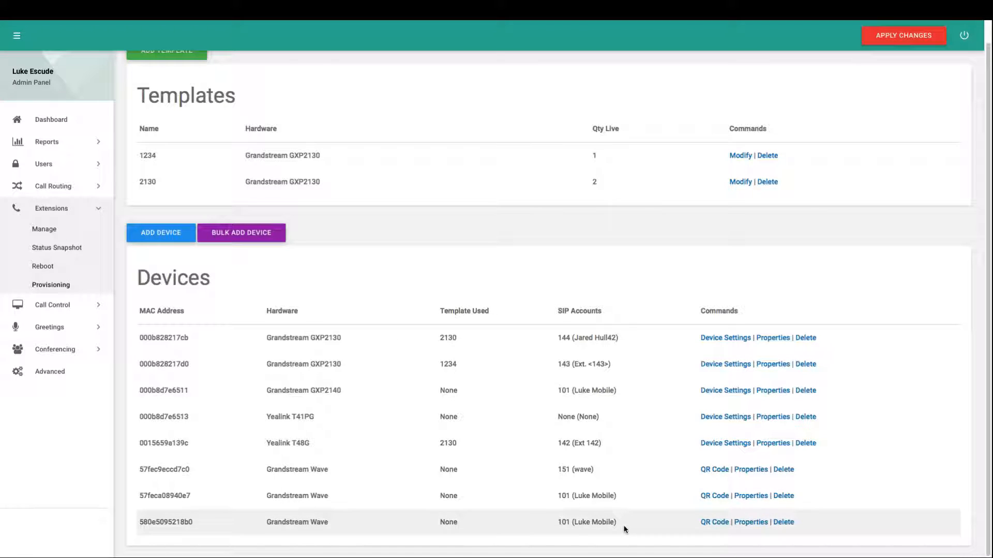
{"action": "left_click_drag", "start_coordinate": [160, 522], "coordinate": [193, 522]}
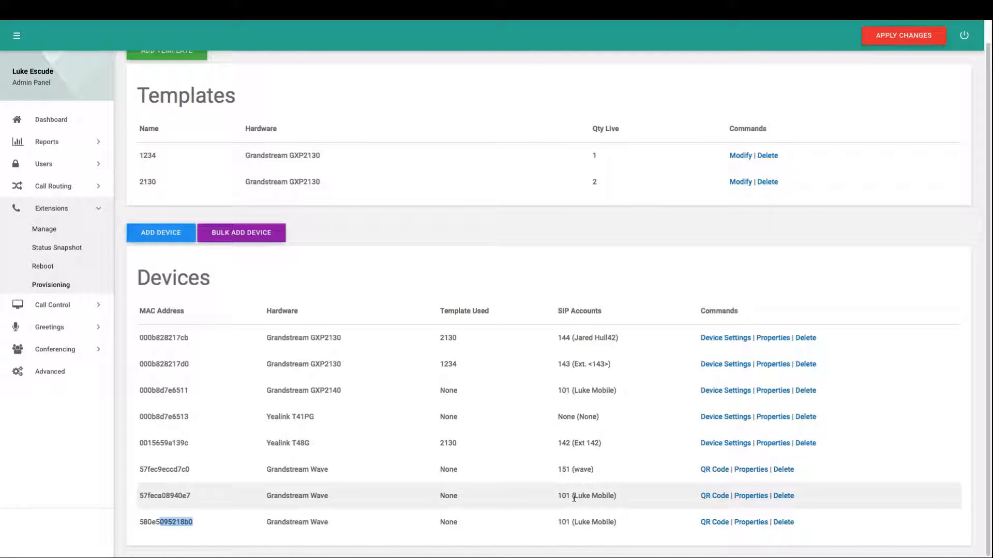
{"action": "left_click", "coordinate": [722, 523]}
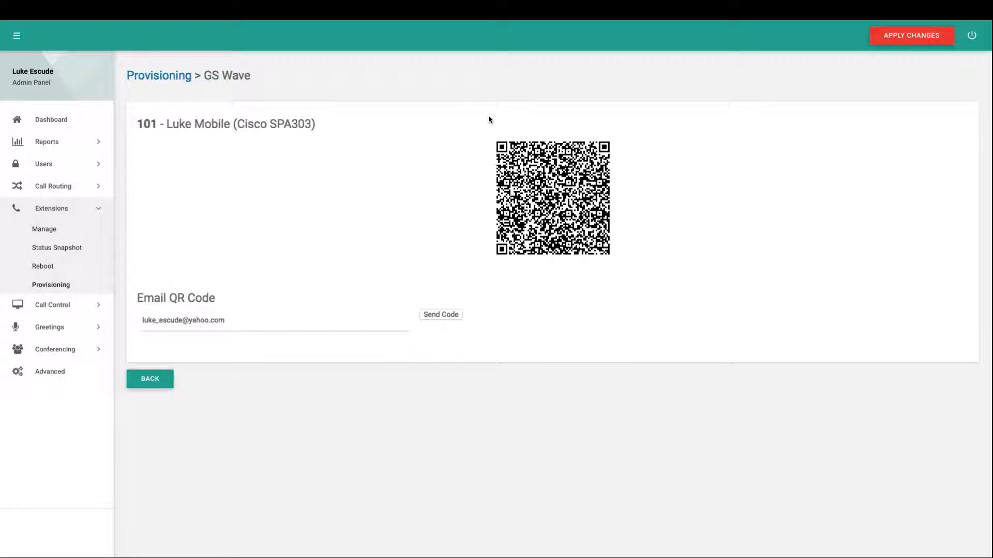
Clear the prefilled email address for sending the QR code and review the extension name and code
{"action": "left_click", "coordinate": [244, 316]}
{"action": "left_click_drag", "start_coordinate": [244, 315], "coordinate": [125, 314]}
{"action": "key", "text": "BackSpace"}
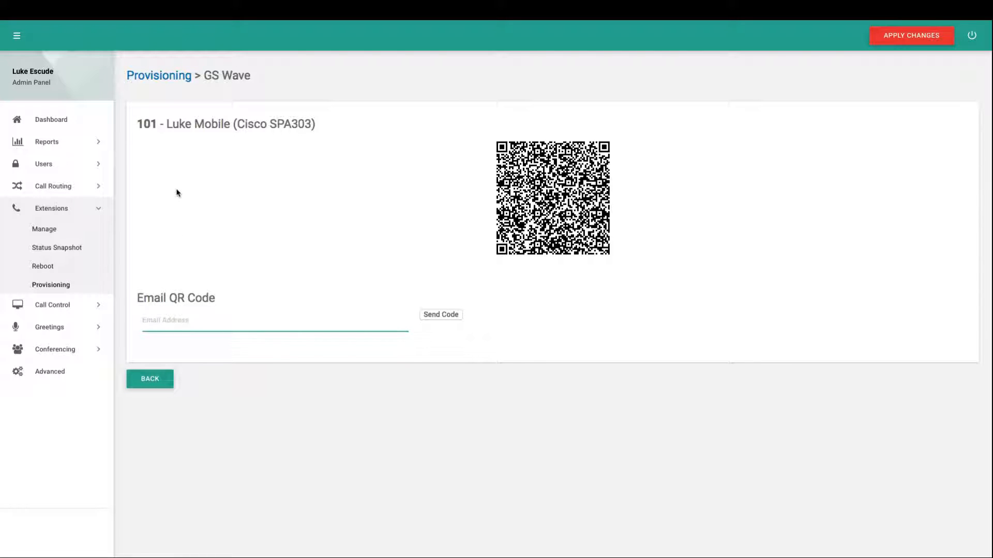
{"action": "left_click_drag", "start_coordinate": [167, 124], "coordinate": [222, 127]}
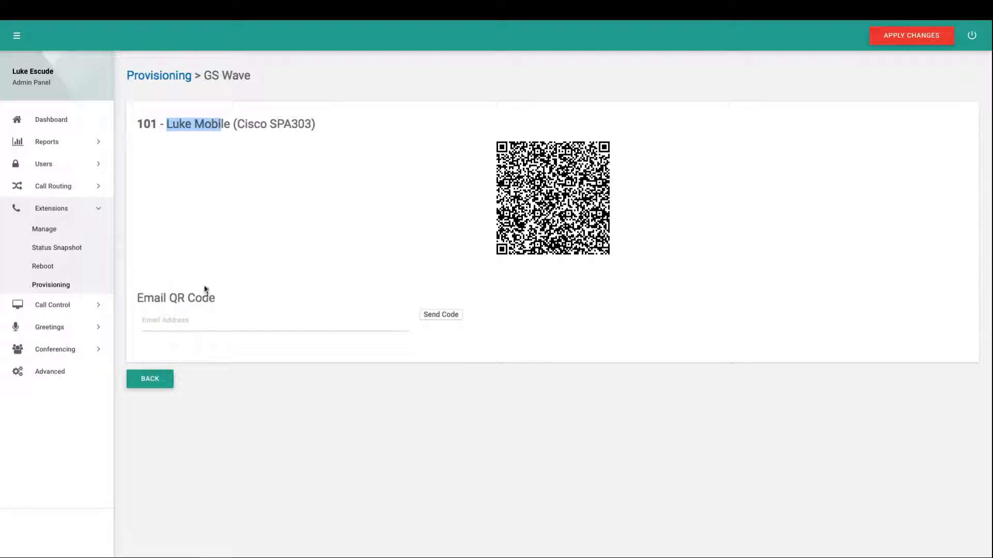
{"action": "left_click", "coordinate": [198, 325]}
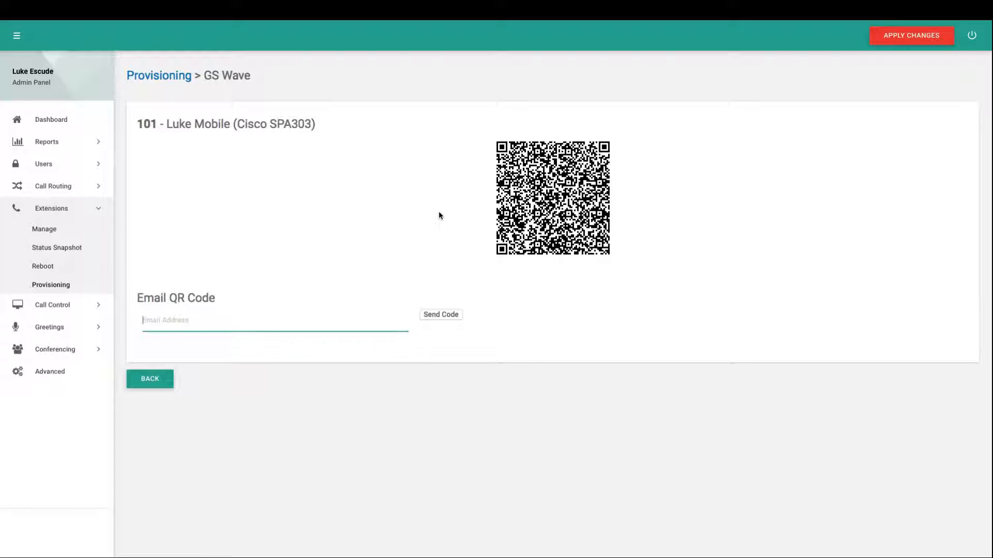
{"action": "left_click", "coordinate": [569, 190]}
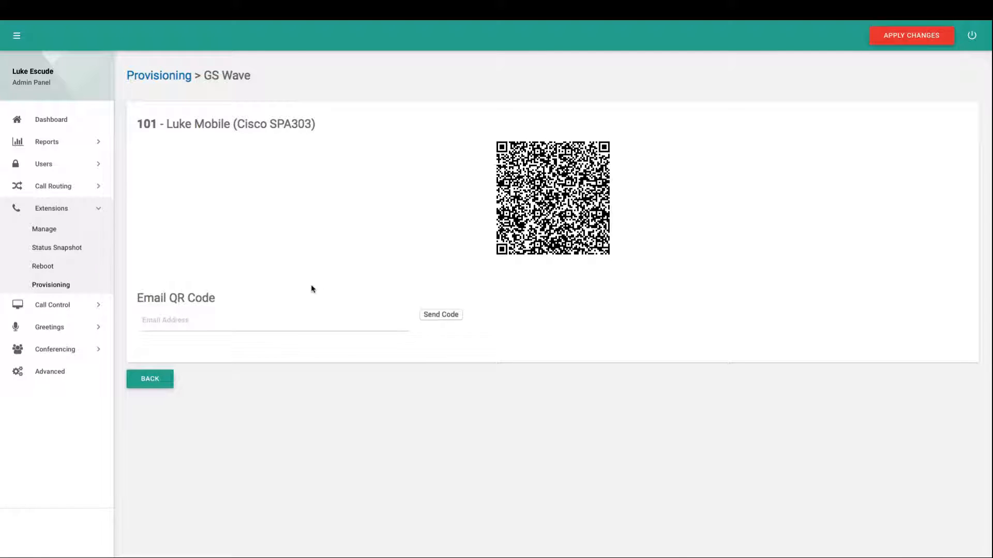
Return to the provisioning list without sending the QR code and apply the pending configuration changes
{"action": "left_click", "coordinate": [165, 378]}
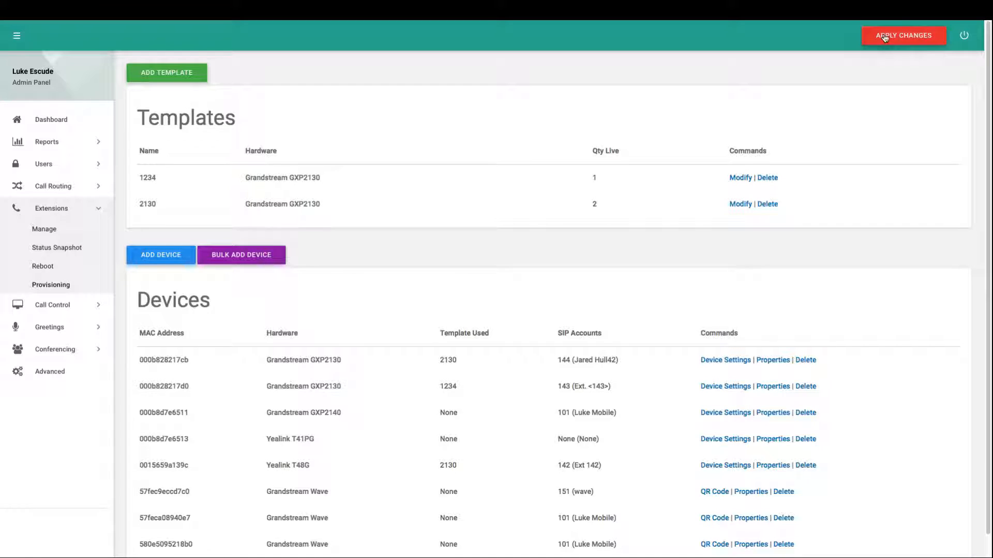
{"action": "left_click", "coordinate": [885, 36]}
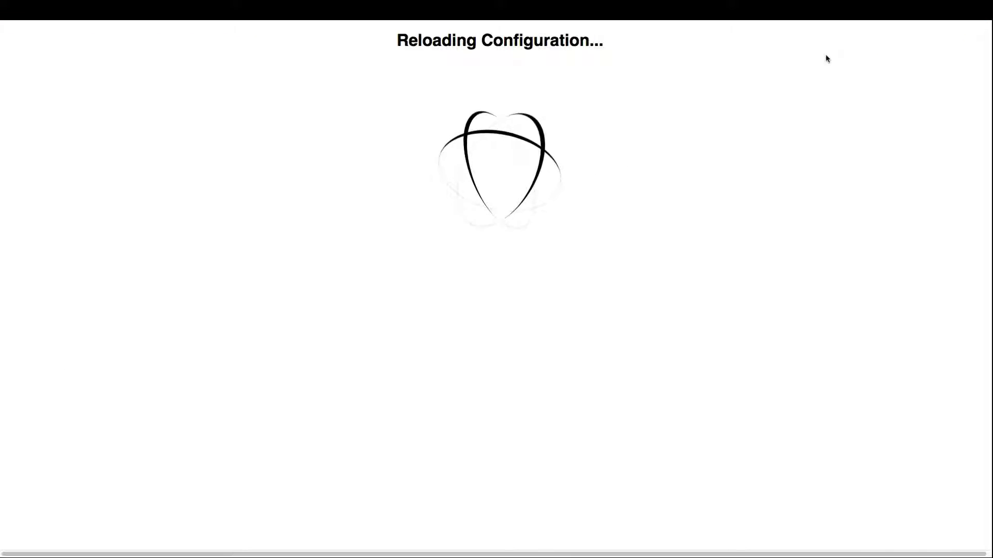